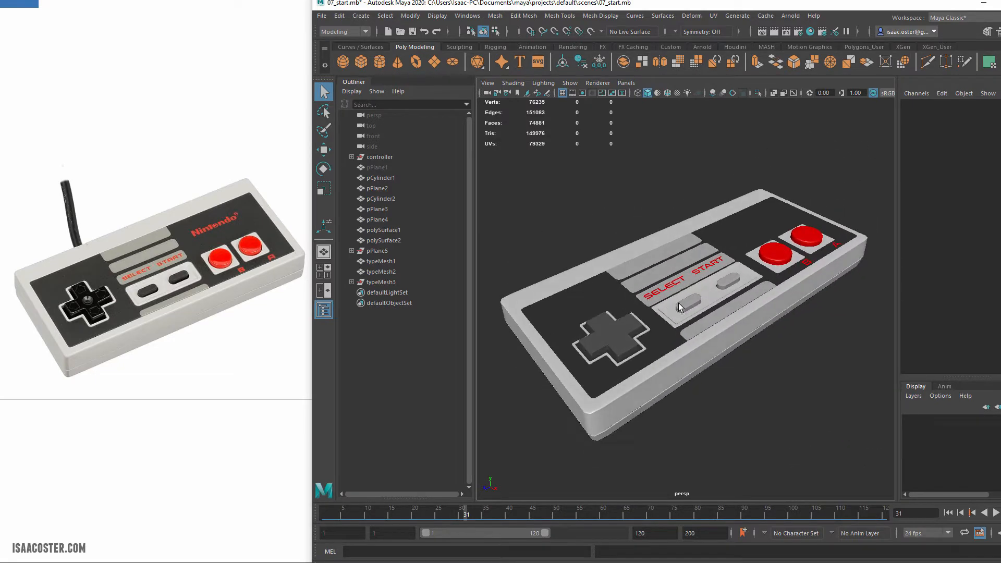
Isolate the D-pad mesh by hiding all unselected objects
click(614, 338)
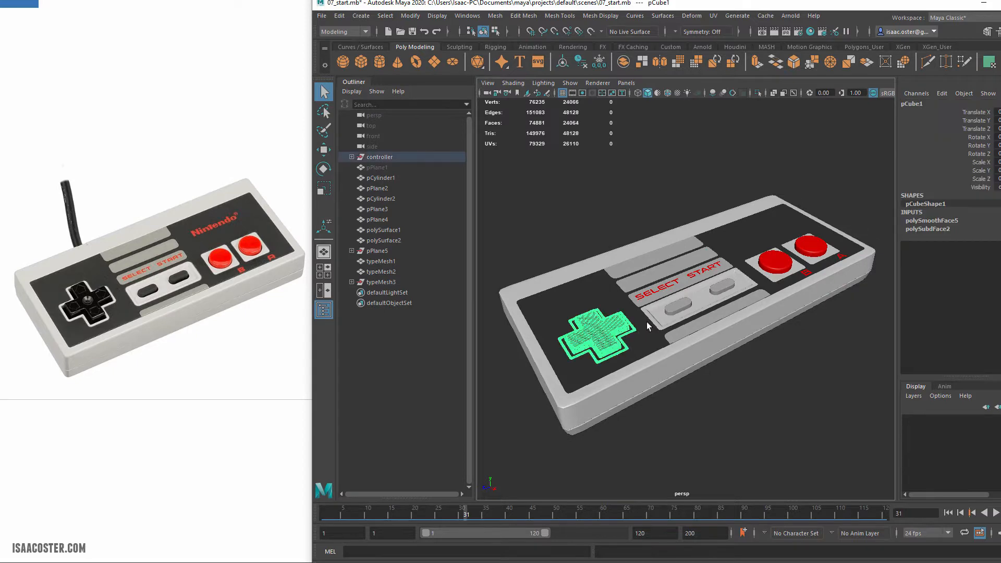
click(676, 306)
click(721, 286)
click(775, 263)
click(810, 246)
click(617, 336)
alt+middle_drag(622, 364, 651, 362)
alt+right_drag(652, 362, 721, 368)
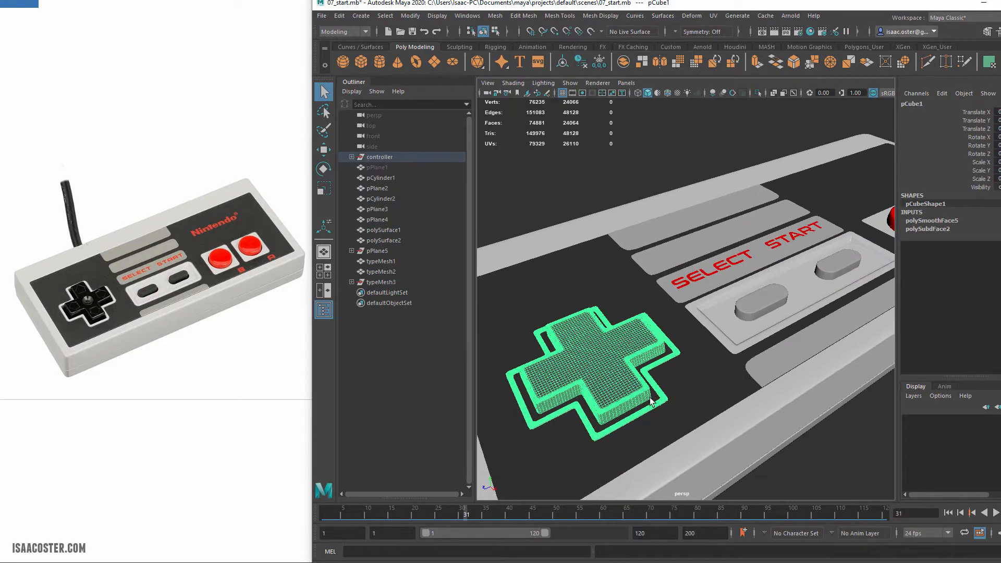
click(436, 16)
mouse_move(474, 71)
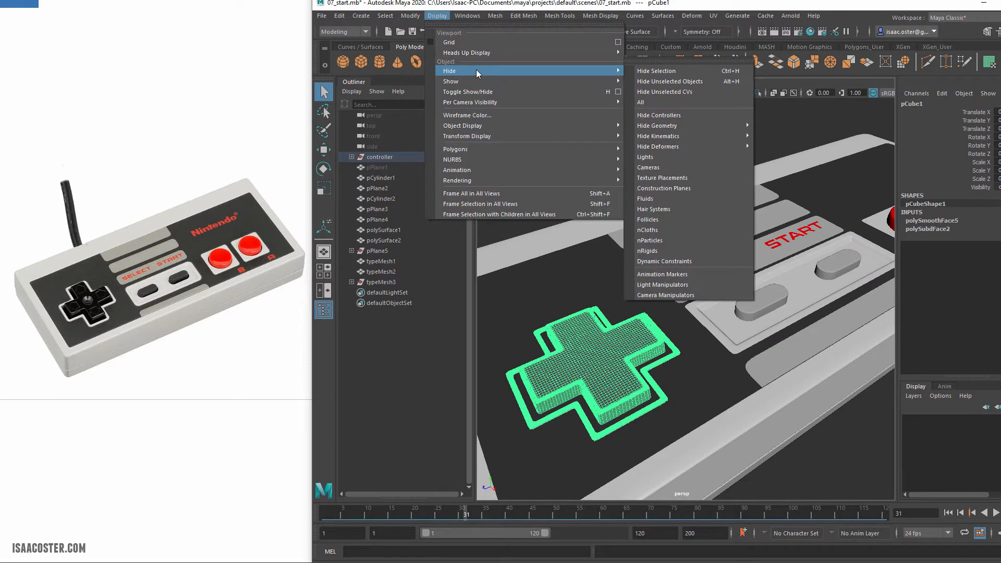
click(658, 82)
Delete the D-pad mesh's construction history
alt+drag(670, 271, 687, 313)
alt+right_drag(687, 313, 712, 294)
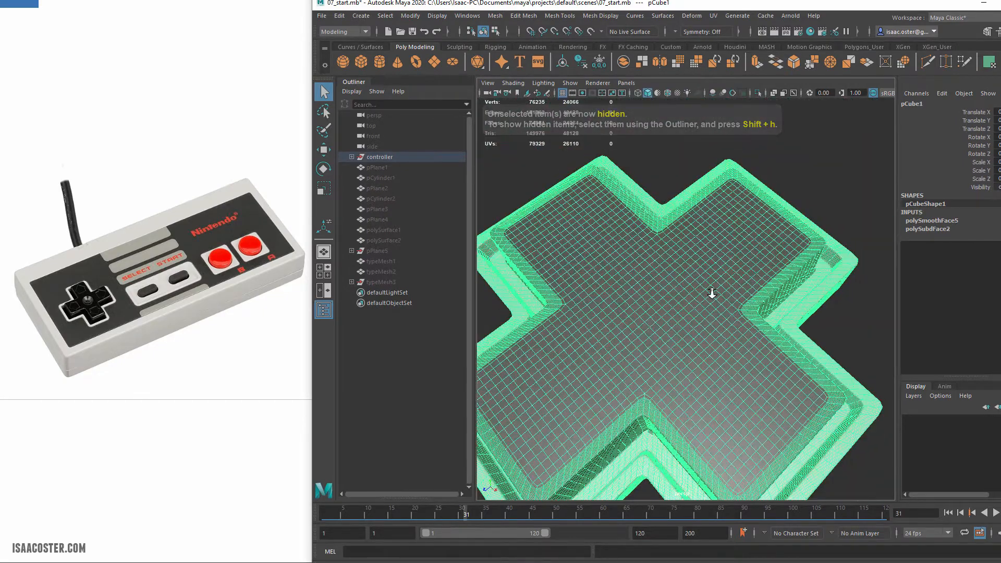
alt+drag(712, 293, 708, 290)
alt+right_drag(708, 290, 716, 291)
alt+drag(715, 291, 695, 295)
alt+right_drag(695, 295, 705, 302)
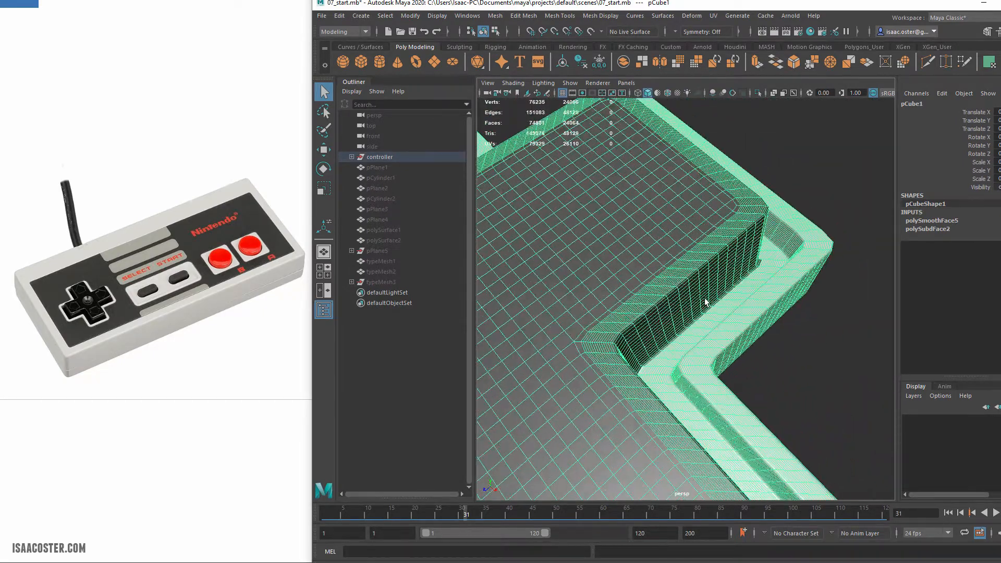
scroll(714, 286, up, 2)
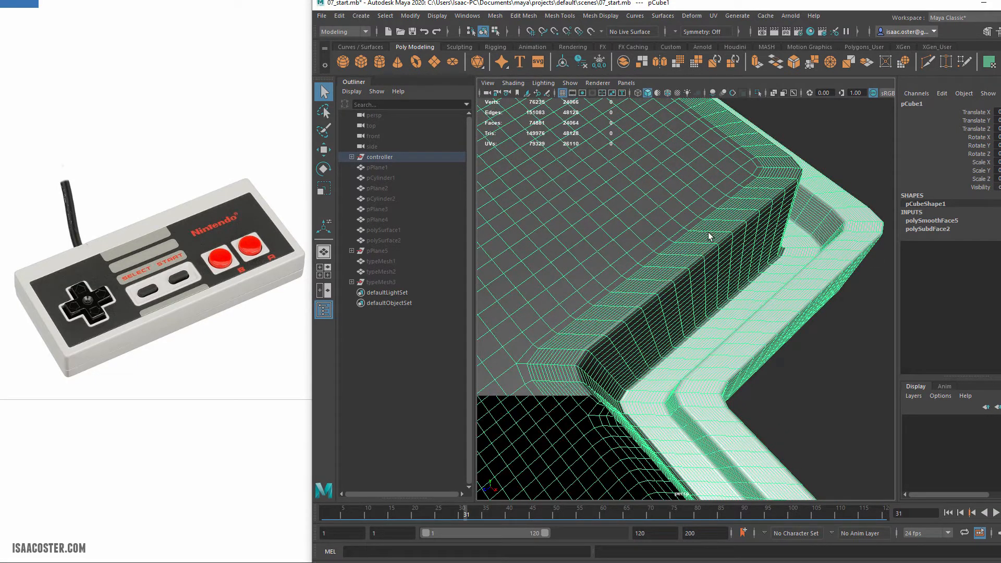
click(340, 16)
mouse_move(386, 128)
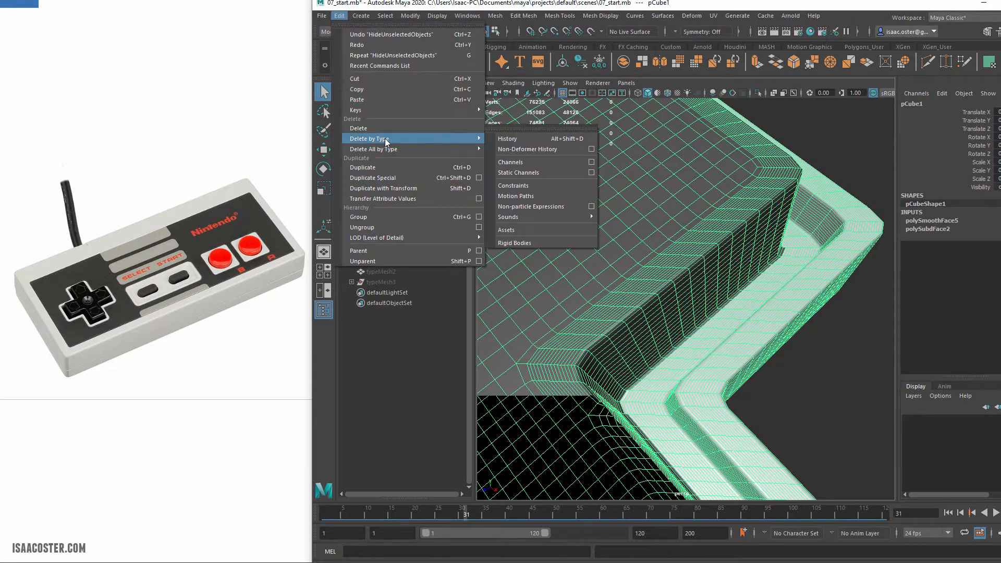
click(521, 129)
Delete the face loop on the ledge running around the base of the raised cross
alt+drag(768, 290, 755, 286)
scroll(758, 289, up, 3)
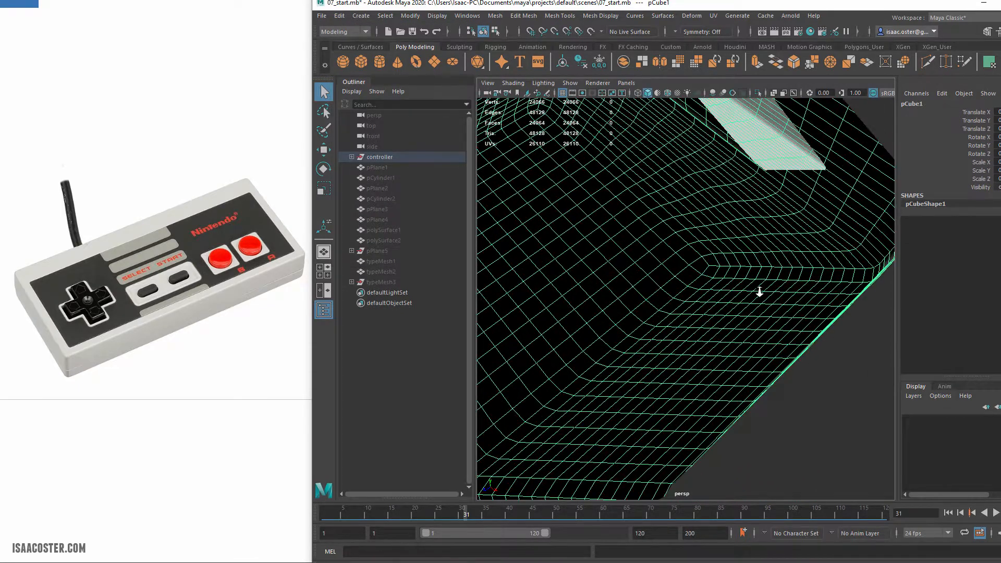
scroll(756, 288, down, 2)
scroll(739, 257, up, 2)
scroll(739, 257, down, 4)
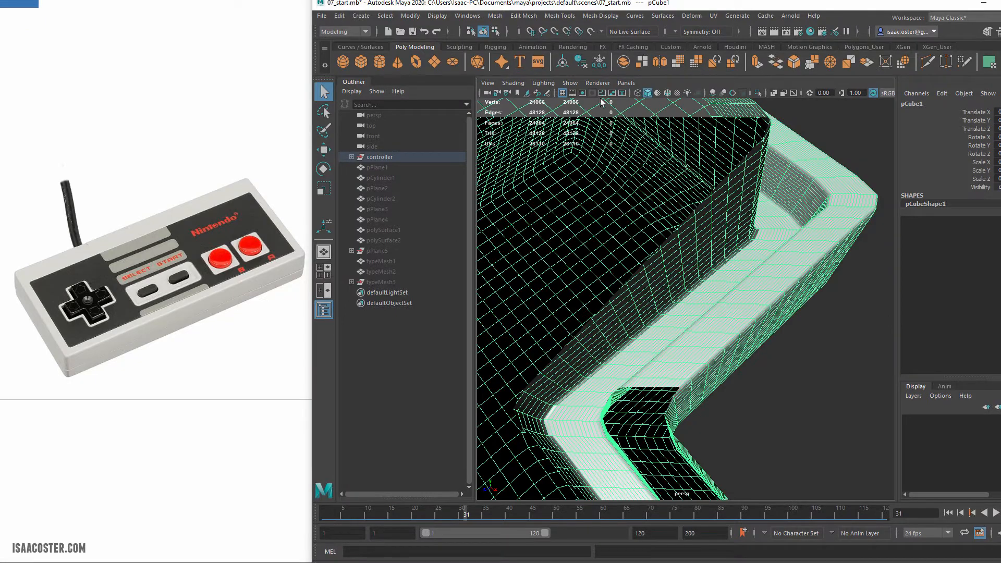
alt+right_drag(624, 264, 628, 267)
right_drag(694, 298, 686, 271)
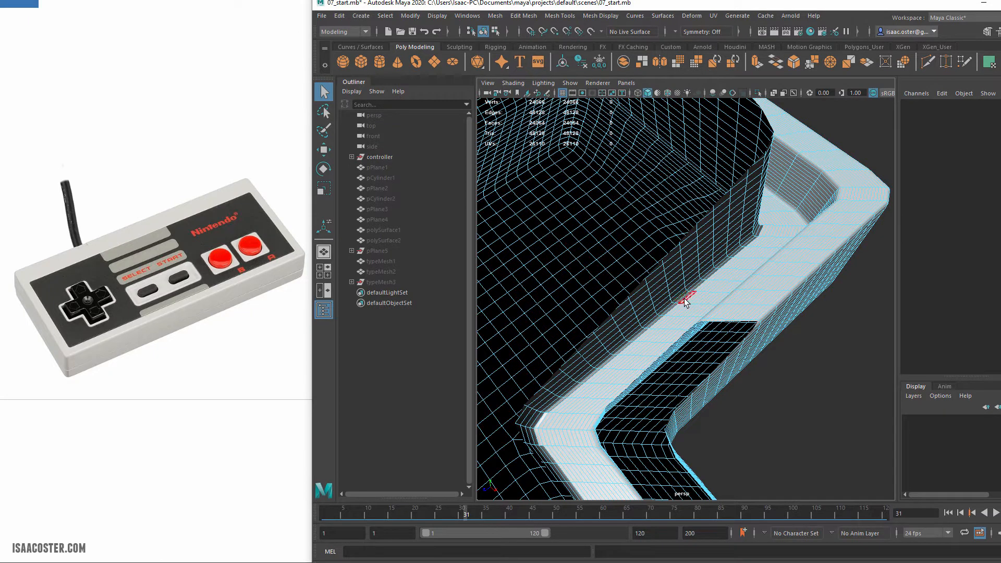
click(686, 303)
shift+double_click(676, 307)
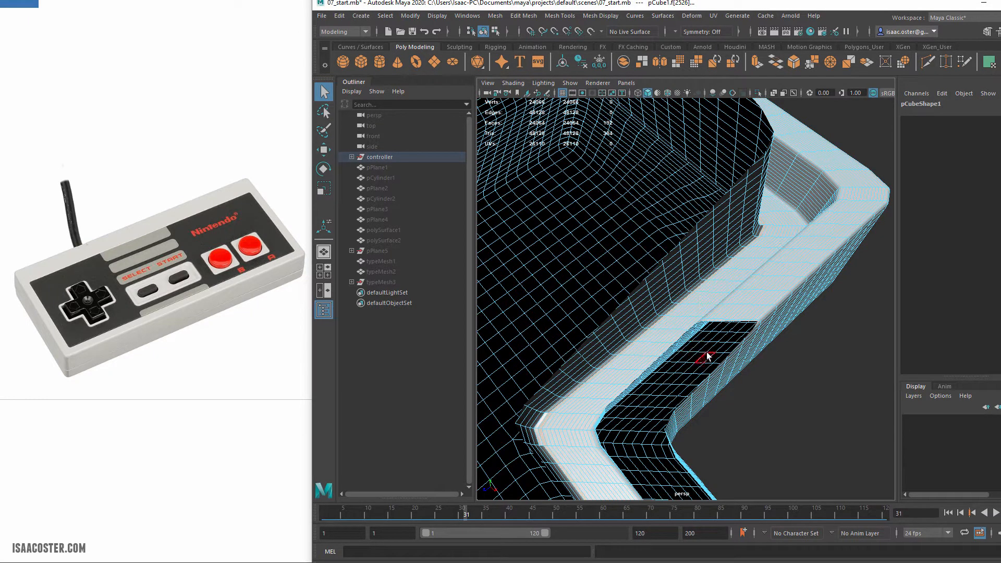
key(Delete)
Delete the face loop on the ledge's outer edge, beside the inner wall of the surrounding rim
alt+drag(692, 339, 743, 323)
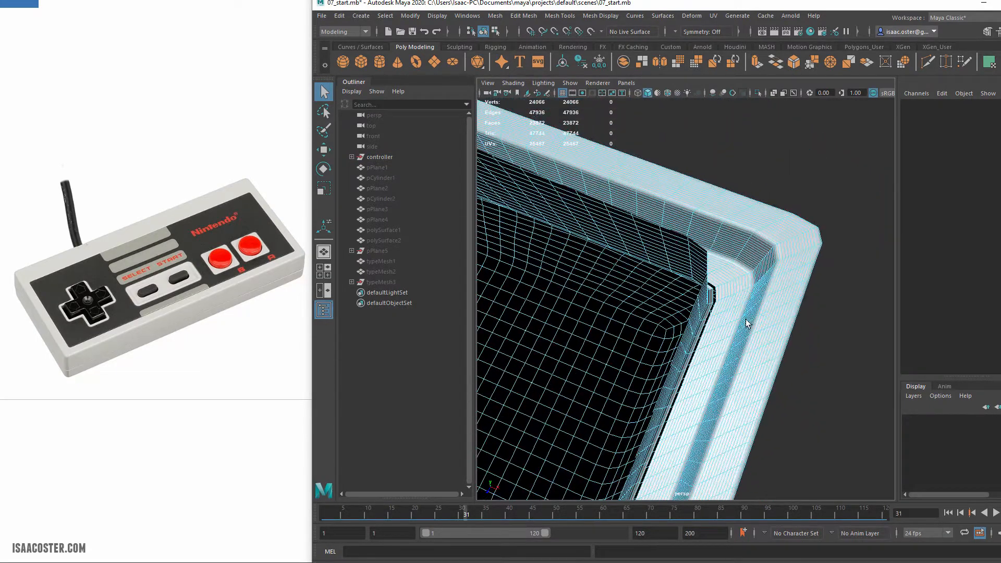
click(750, 301)
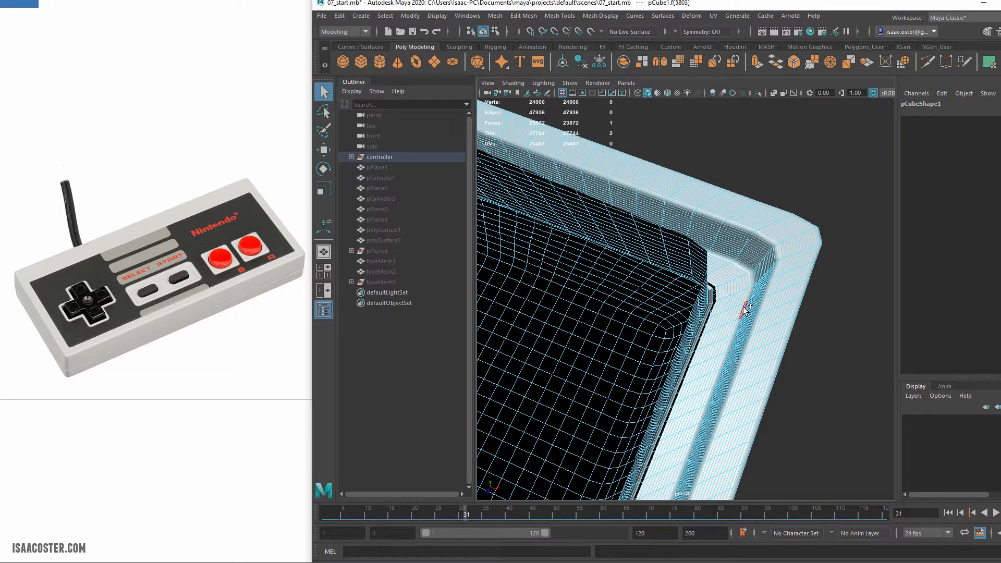
double_click(743, 309)
key(Delete)
Delete the unneeded connected faces on the underside of the D-pad mesh
alt+drag(610, 409, 575, 369)
alt+middle_drag(576, 368, 705, 484)
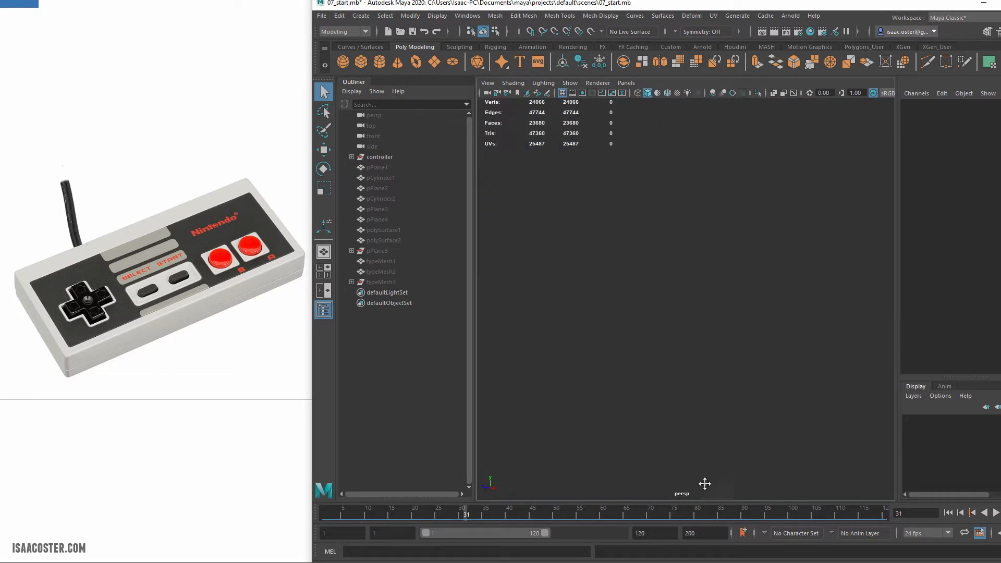
key(f)
alt+drag(651, 364, 551, 373)
alt+right_drag(551, 375, 592, 387)
key(f)
alt+middle_drag(612, 377, 634, 351)
alt+right_drag(634, 350, 636, 326)
alt+drag(637, 327, 645, 255)
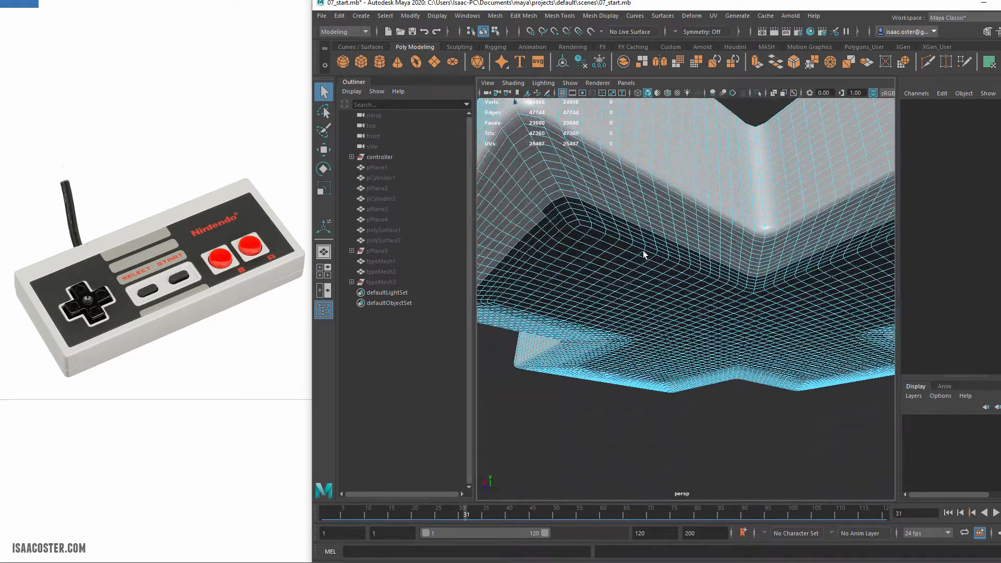
double_click(675, 192)
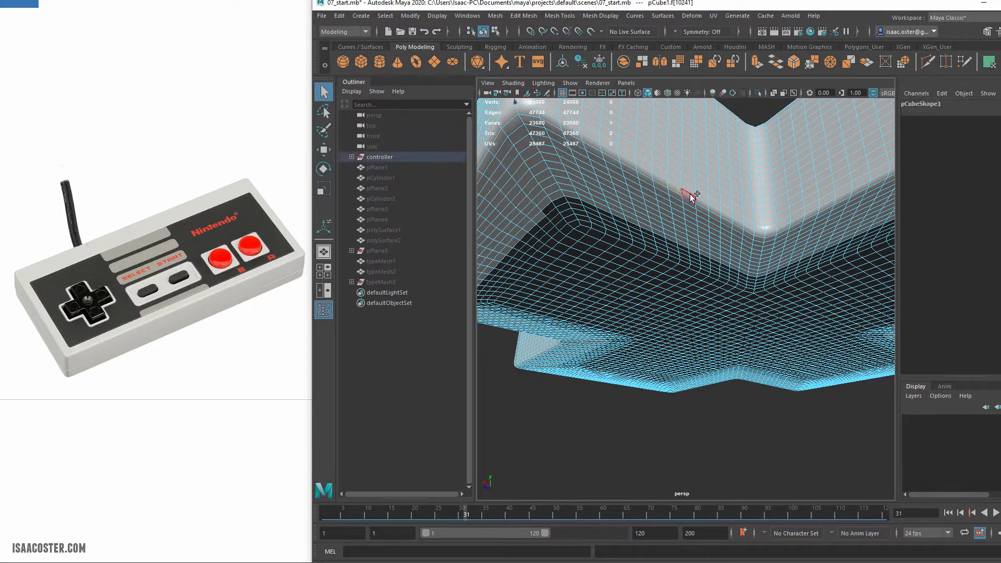
key(Delete)
double_click(693, 231)
key(Delete)
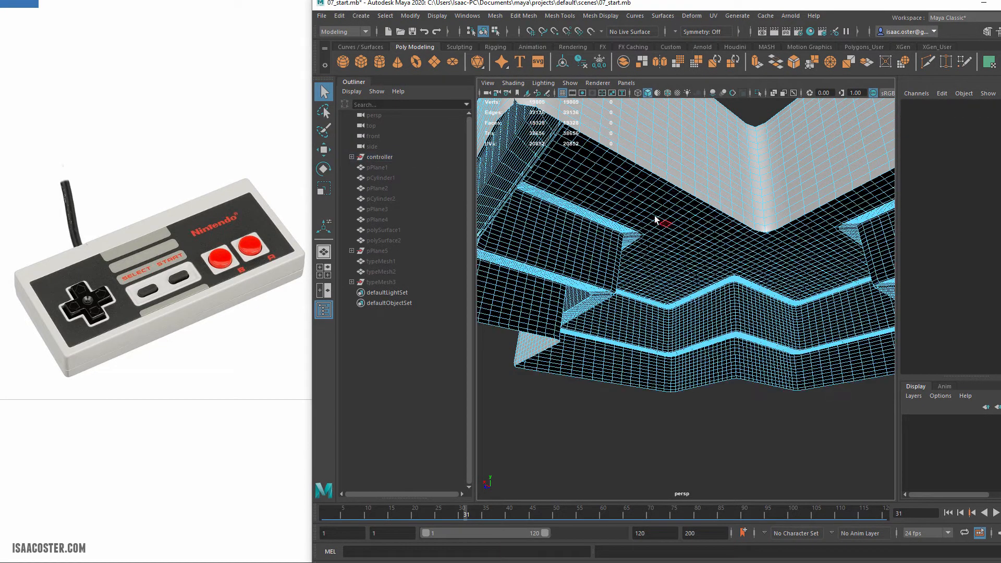
Delete the leftover strip of faces in the gap between the cross and the surrounding rim
alt+drag(656, 220, 741, 349)
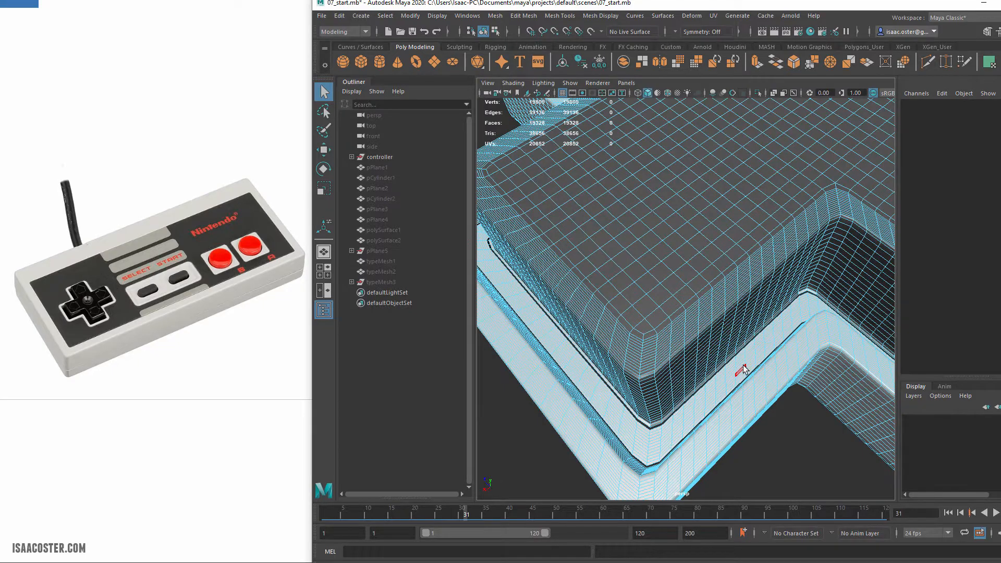
double_click(744, 369)
key(Delete)
Return to object selection, separate the D-pad mesh into individual pieces, and check the cross and rim by selecting them
scroll(697, 357, down, 8)
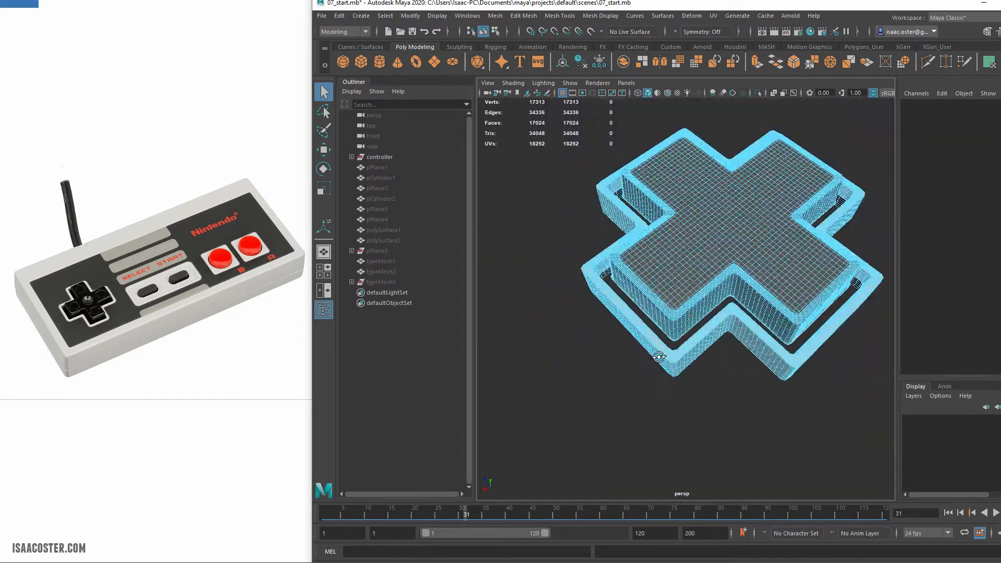
alt+drag(698, 357, 788, 373)
key(F8)
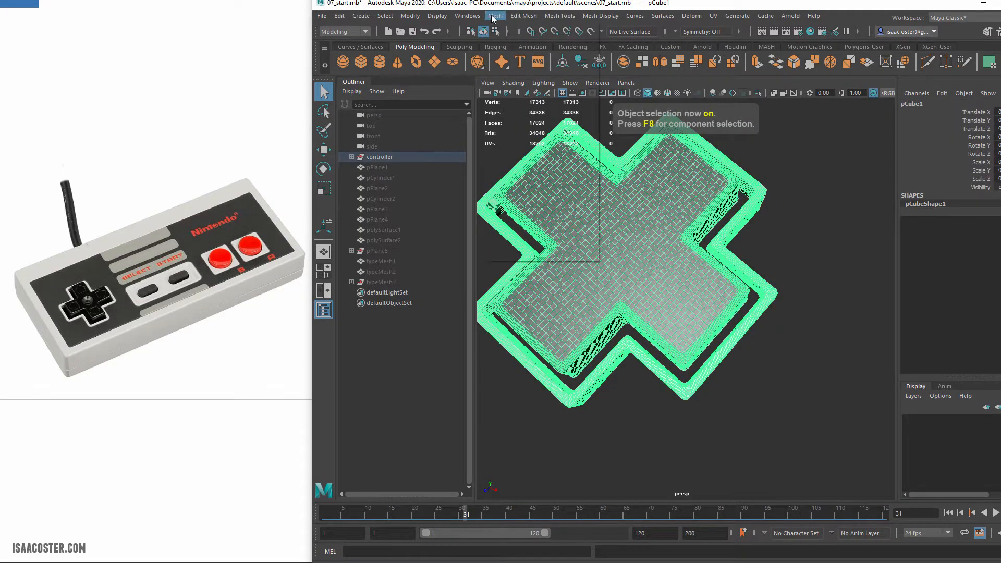
click(495, 15)
click(520, 72)
click(821, 266)
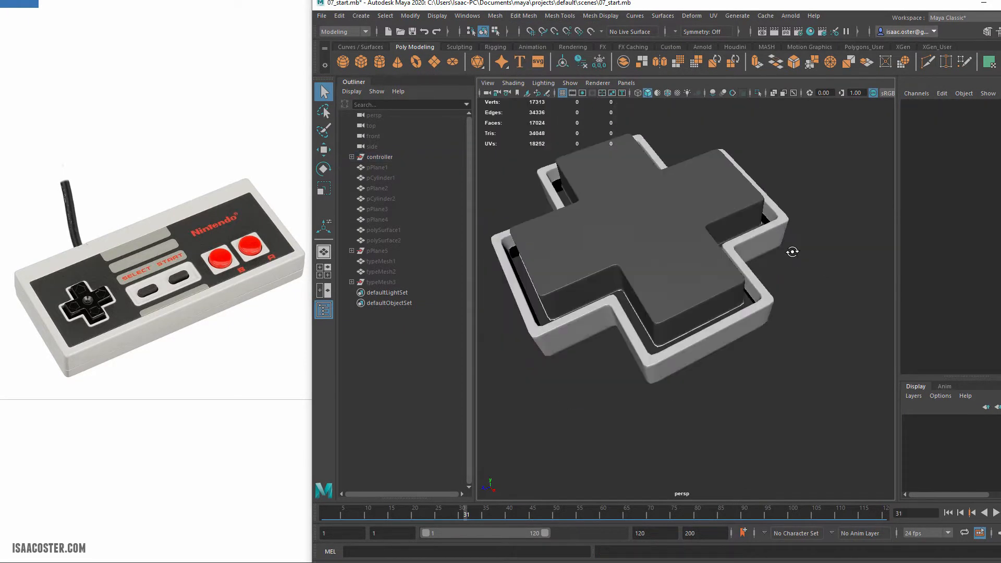
click(756, 251)
click(709, 220)
Add a lattice deformer to the D-pad cross and set its S, T and U divisions to 3
alt+drag(797, 273, 771, 261)
alt+middle_drag(642, 201, 666, 209)
alt+drag(666, 209, 669, 181)
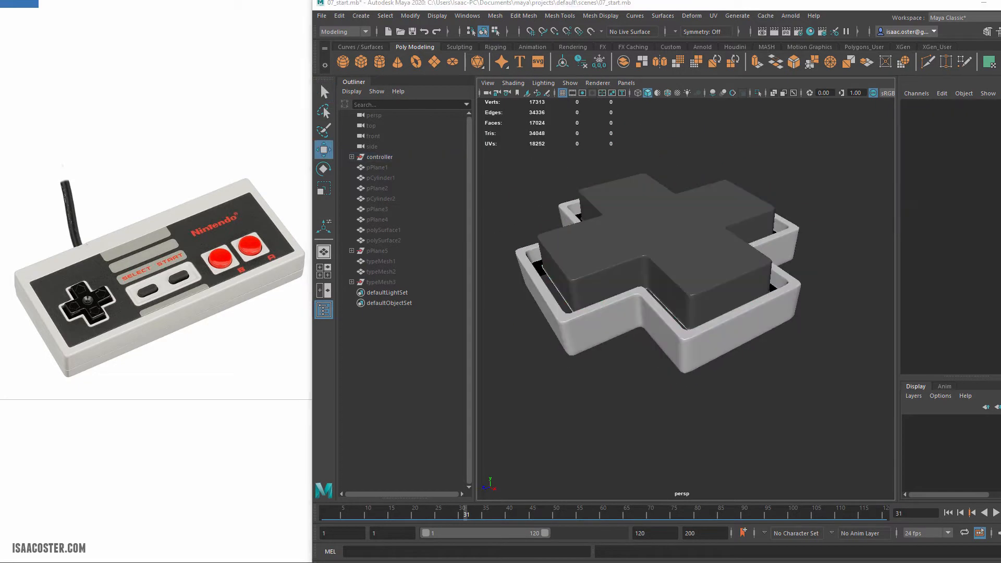
alt+drag(587, 311, 475, 325)
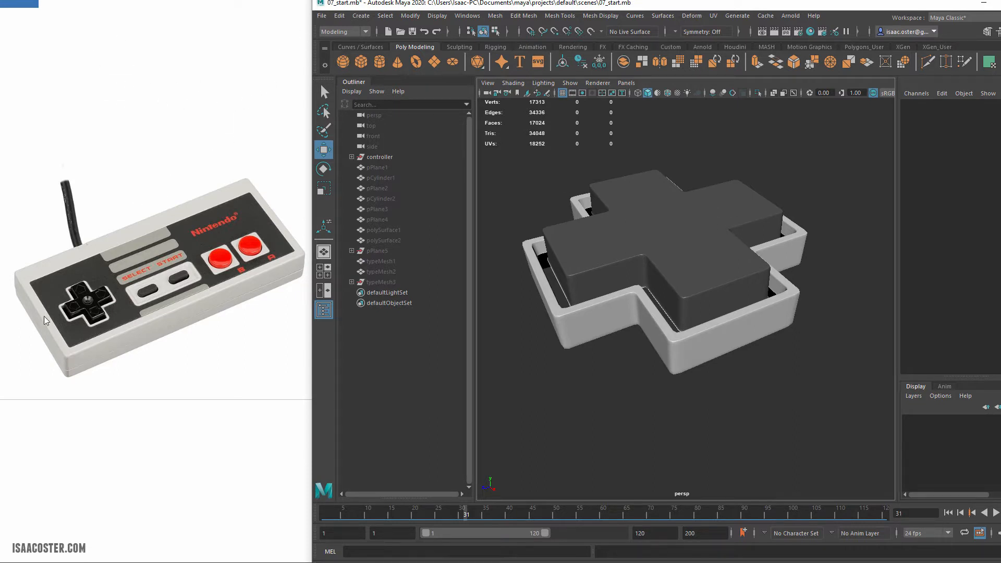
click(709, 202)
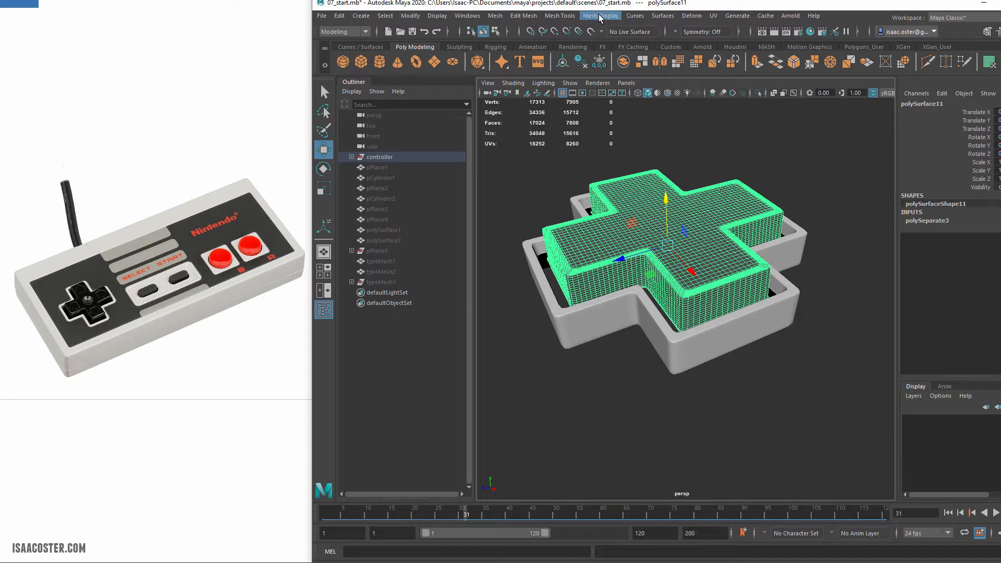
click(689, 15)
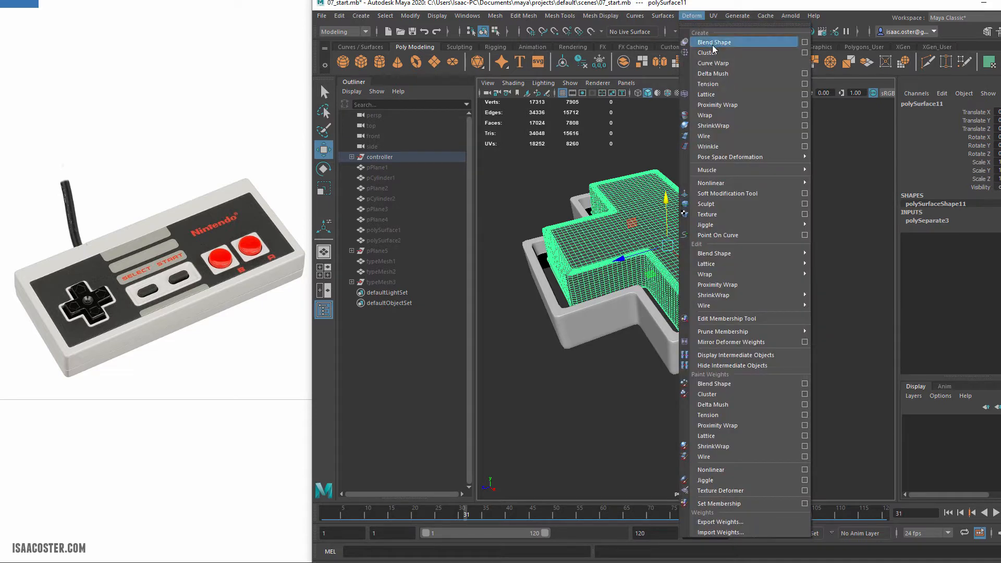
click(712, 95)
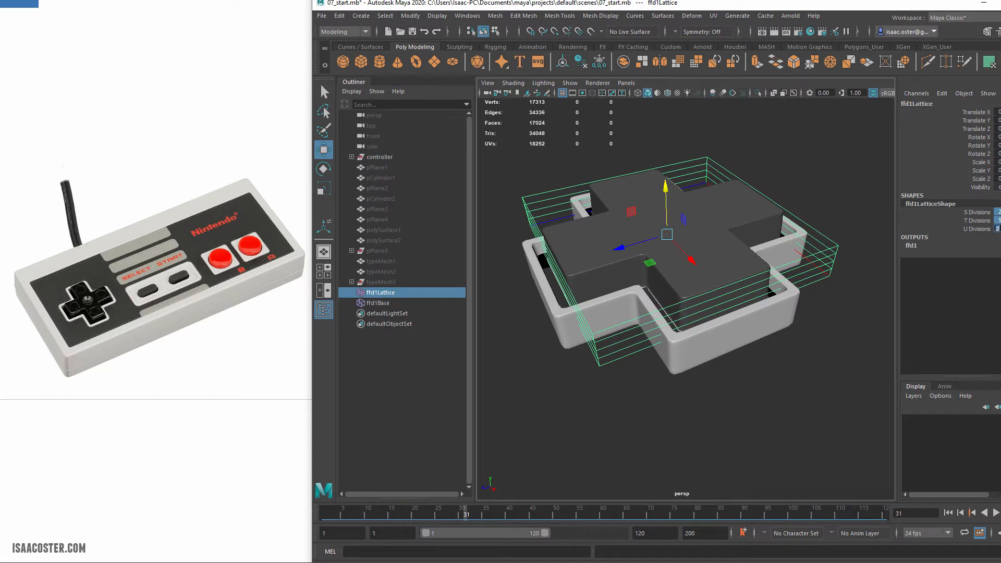
key(Return)
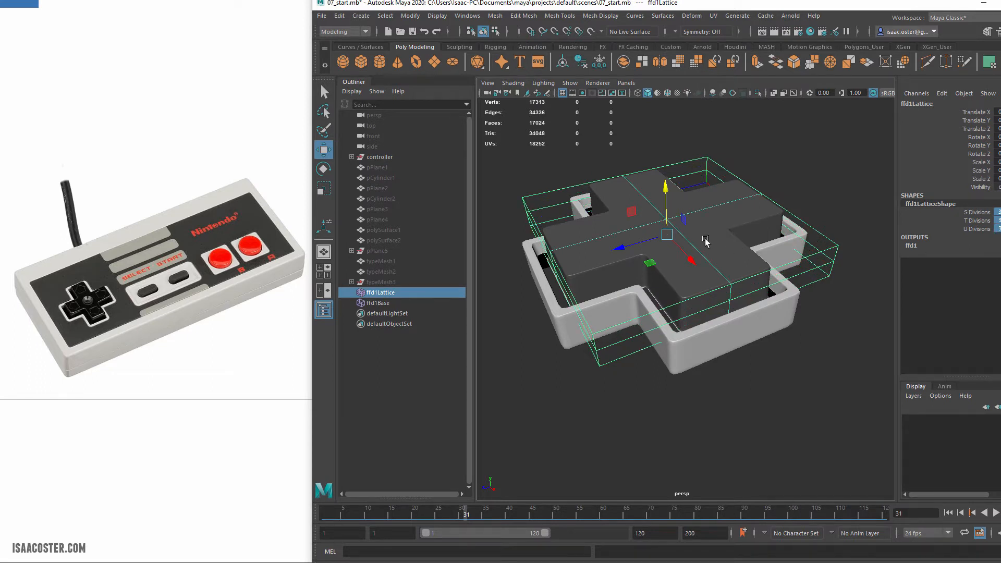
Try to sink the middle of the cross by lowering the lattice's top centre point, and undo it
right_drag(837, 248, 837, 216)
click(664, 220)
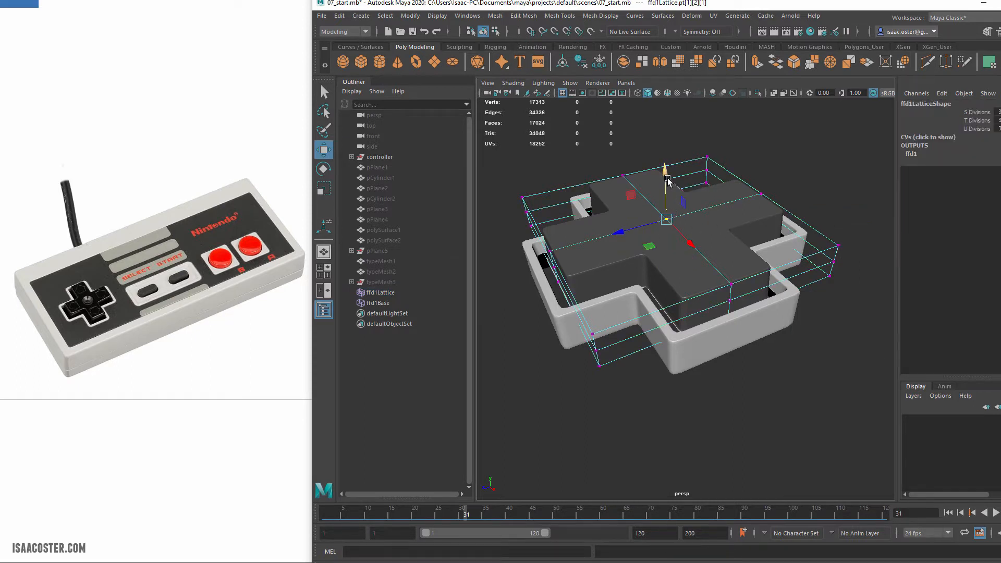
drag(667, 184, 668, 192)
alt+drag(713, 253, 669, 233)
key(ctrl+z)
key(ctrl+z)
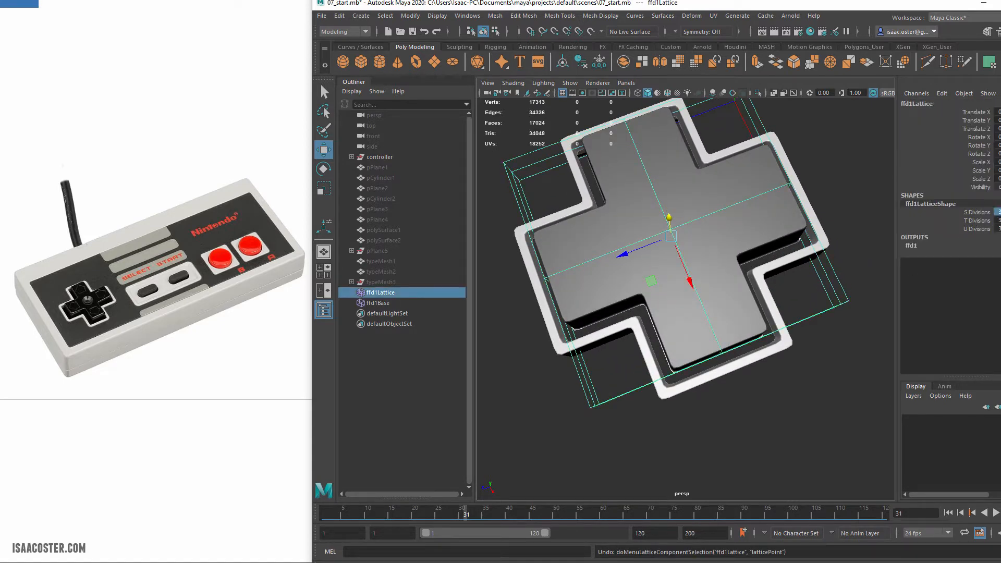
Set the lattice's S, T and U divisions to 4 and lower the four inner top points to dent the cross's centre
key(ctrl+z)
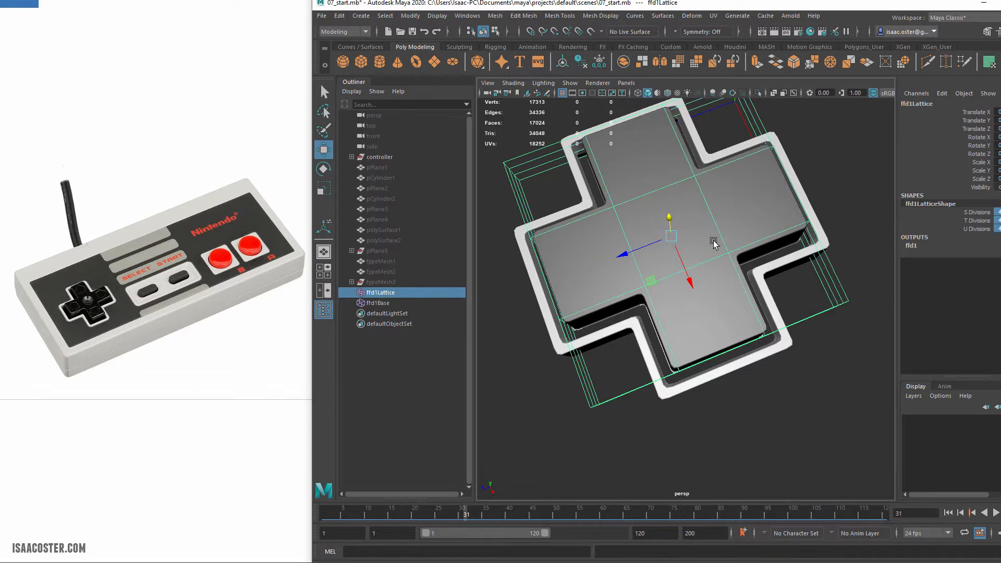
right_drag(692, 223, 743, 207)
right_drag(848, 294, 843, 263)
click(729, 253)
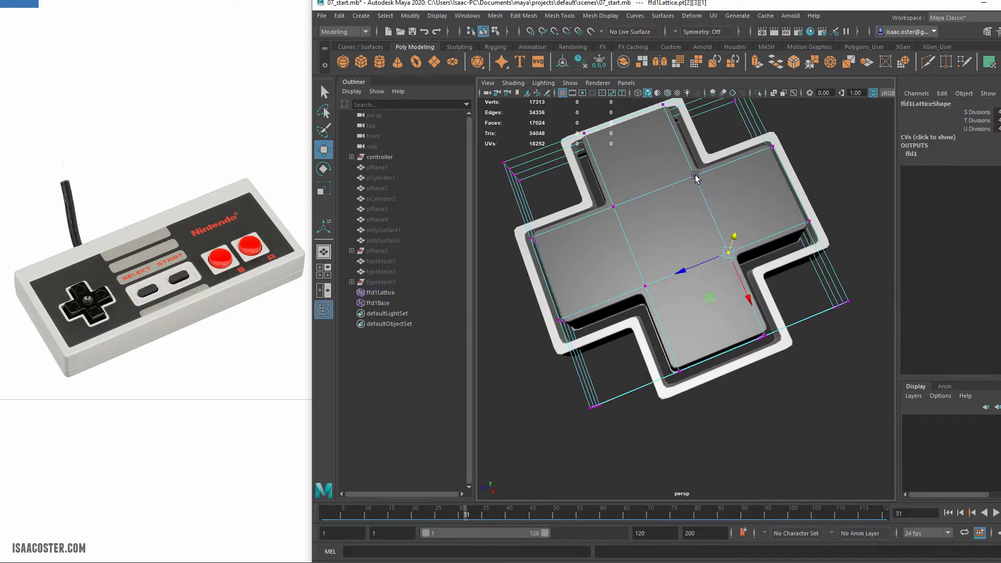
shift+click(695, 177)
shift+click(614, 206)
shift+click(646, 286)
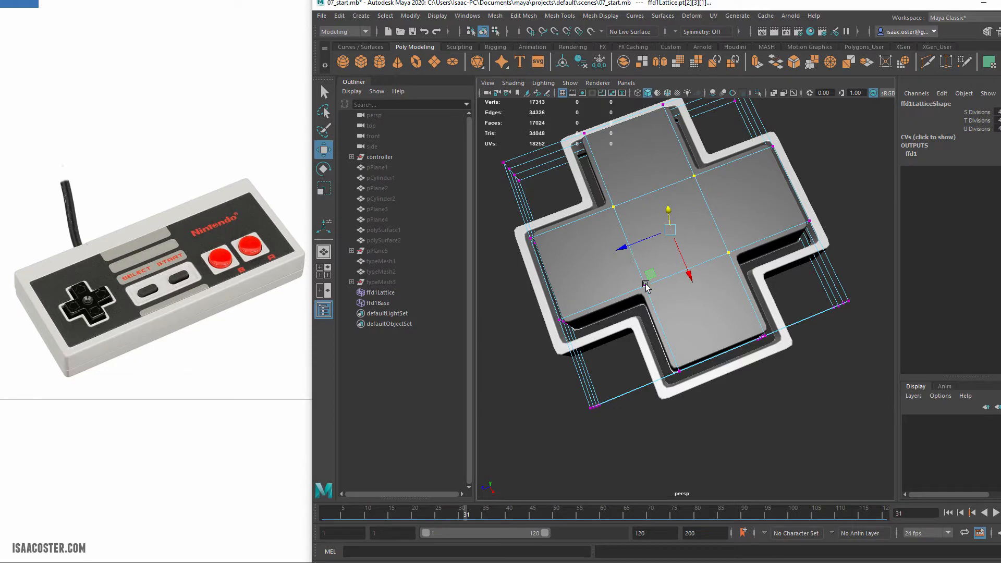
alt+drag(644, 287, 662, 245)
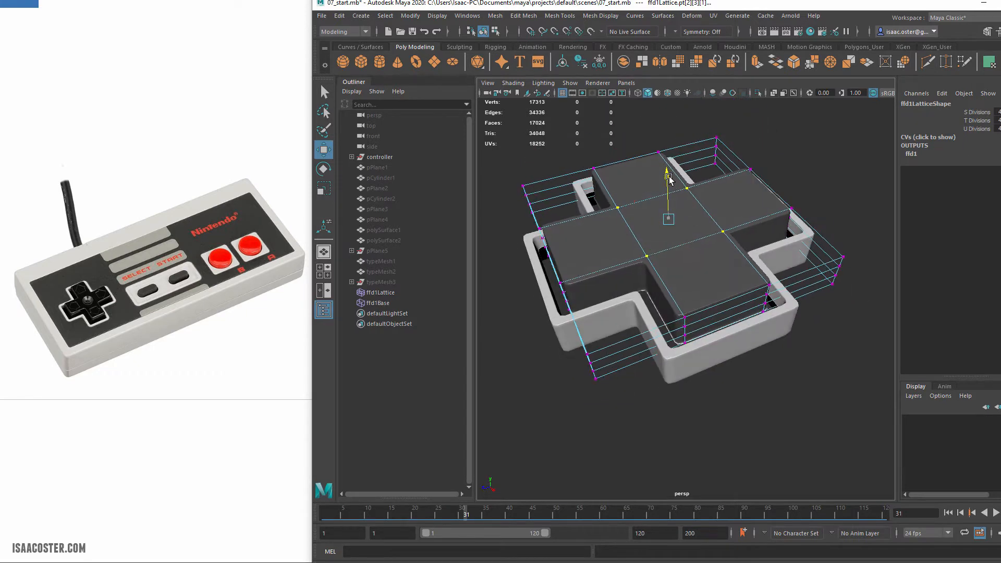
alt+drag(666, 208, 677, 245)
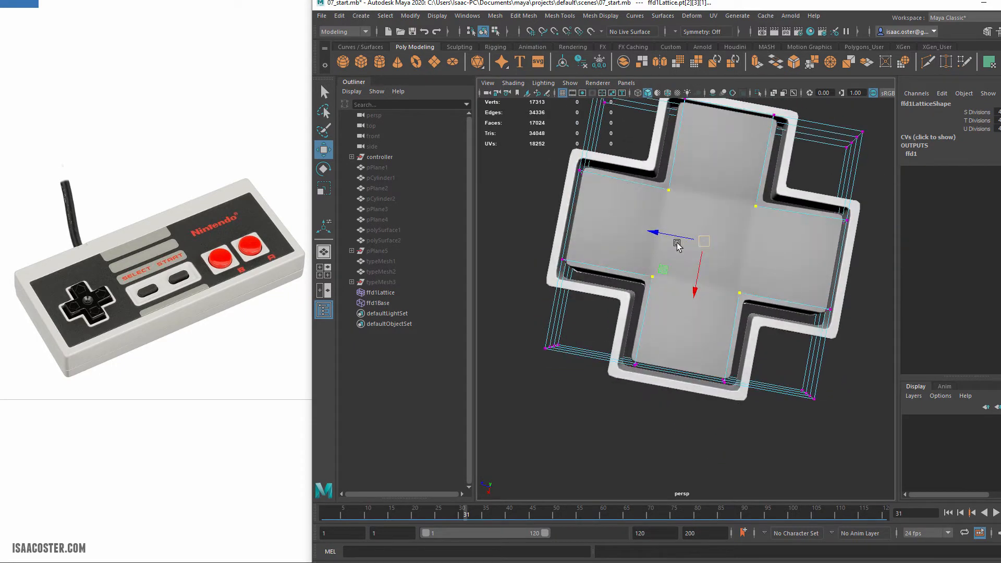
alt+drag(764, 250, 811, 253)
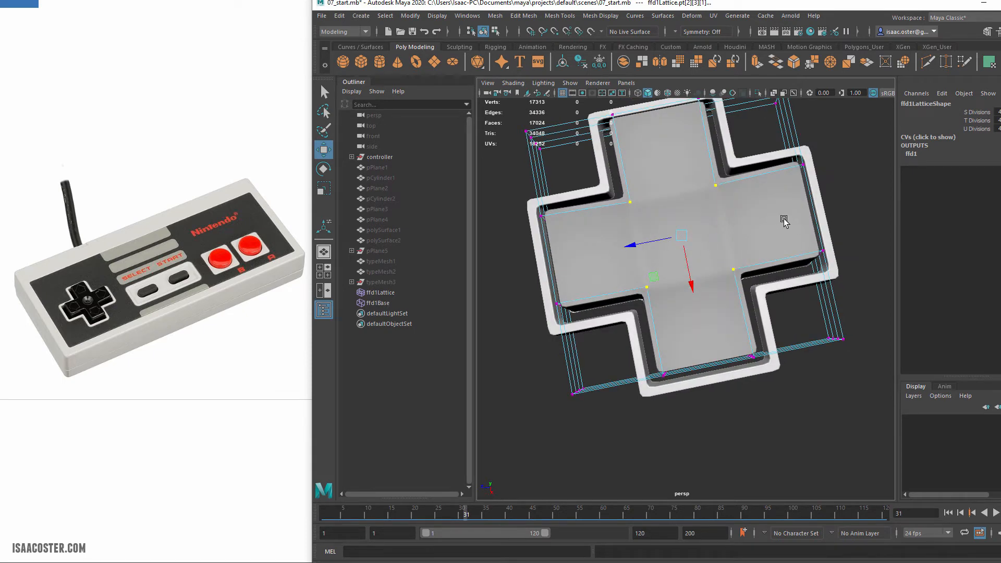
Deselect the lattice points, return to object selection and delete the lattice from the D-pad cross
click(743, 237)
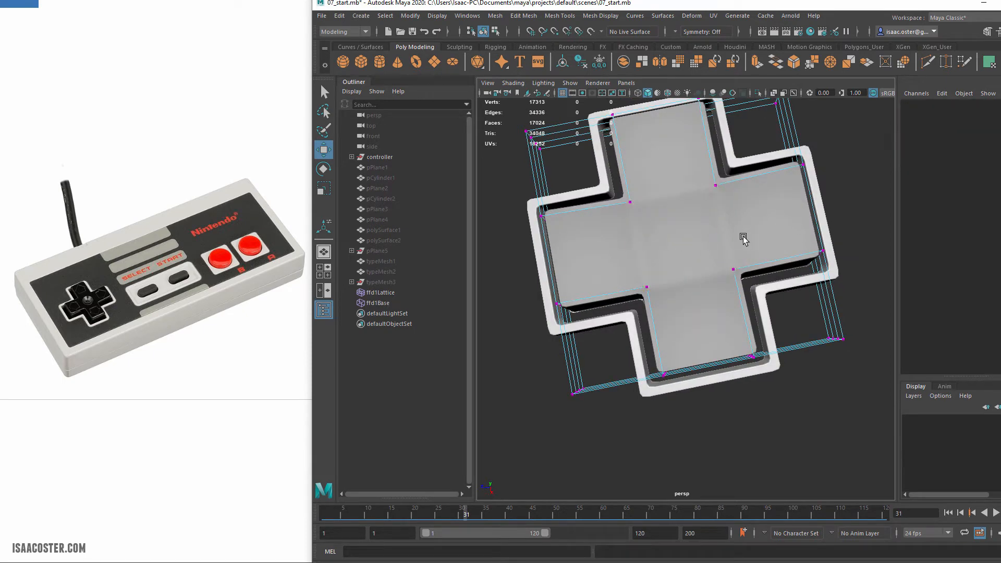
alt+drag(805, 308, 815, 309)
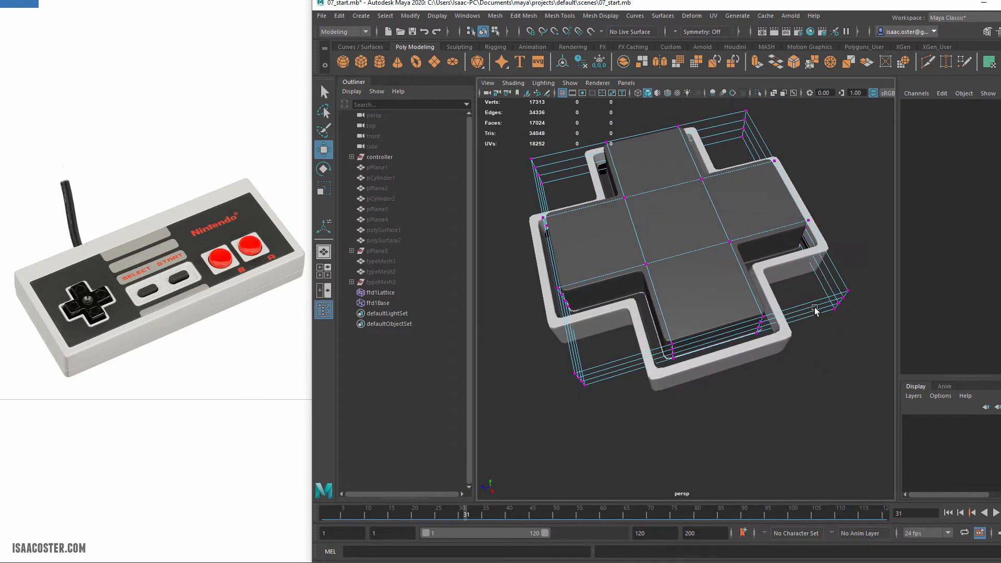
key(F8)
click(844, 295)
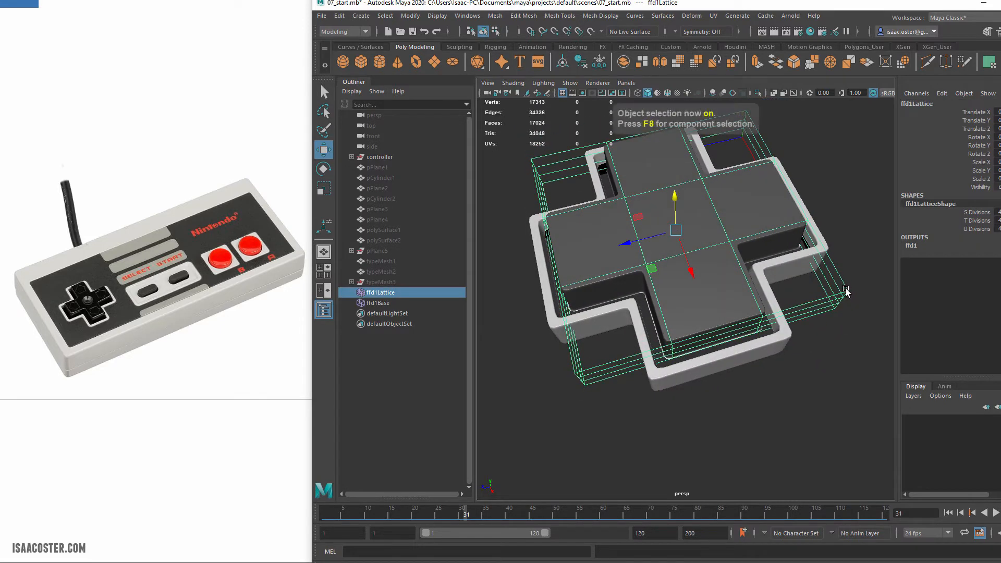
key(Delete)
Select the four faces at the centre of the D-pad cross's top surface
click(693, 228)
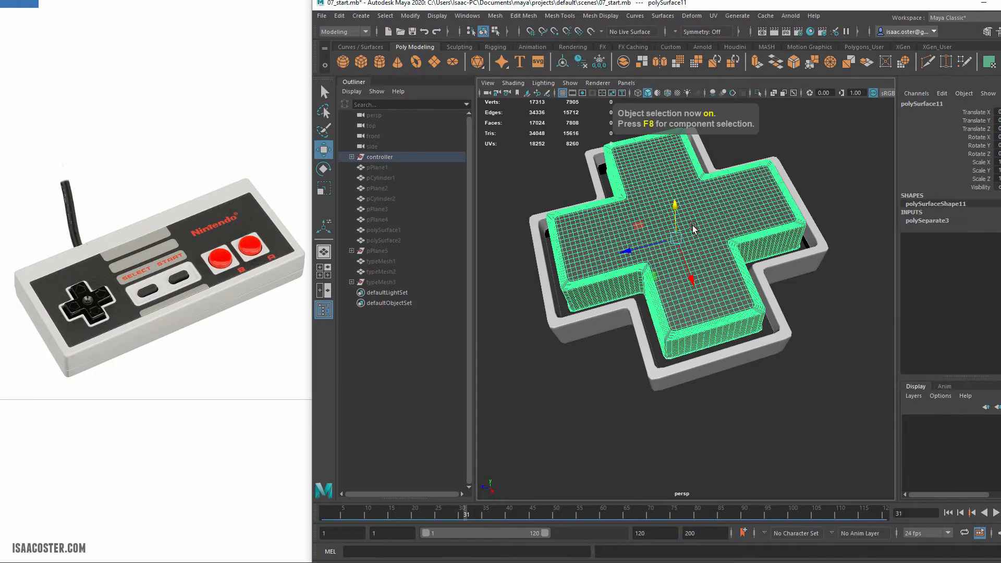
alt+drag(692, 228, 682, 221)
right_drag(681, 220, 706, 219)
alt+middle_drag(705, 219, 702, 232)
alt+right_drag(702, 232, 686, 231)
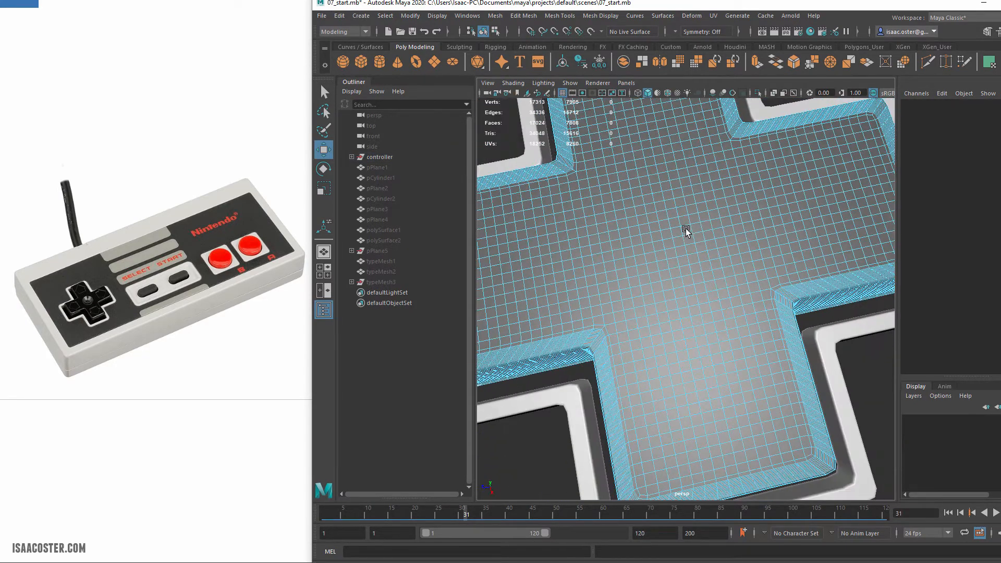
click(665, 224)
key(q)
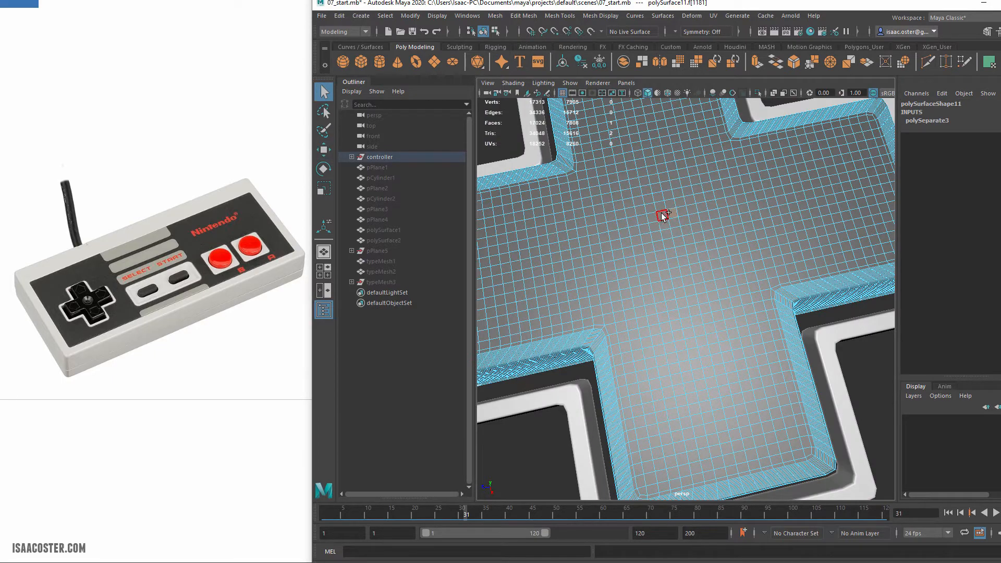
shift+click(672, 221)
alt+drag(673, 267, 699, 252)
alt+right_drag(699, 252, 658, 236)
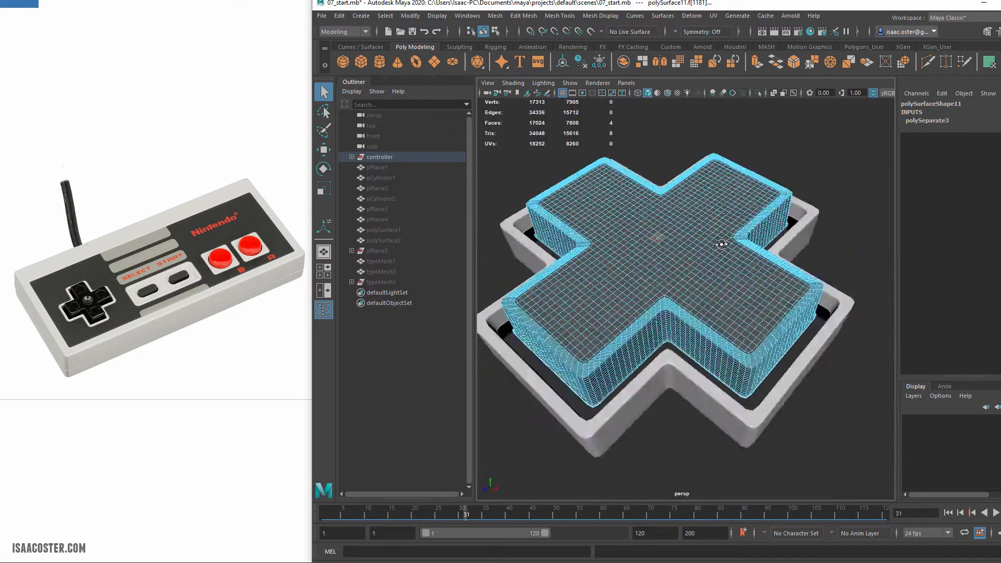
alt+drag(658, 236, 673, 257)
Turn on soft selection for the Move tool and set its falloff radius to 0.1
double_click(324, 149)
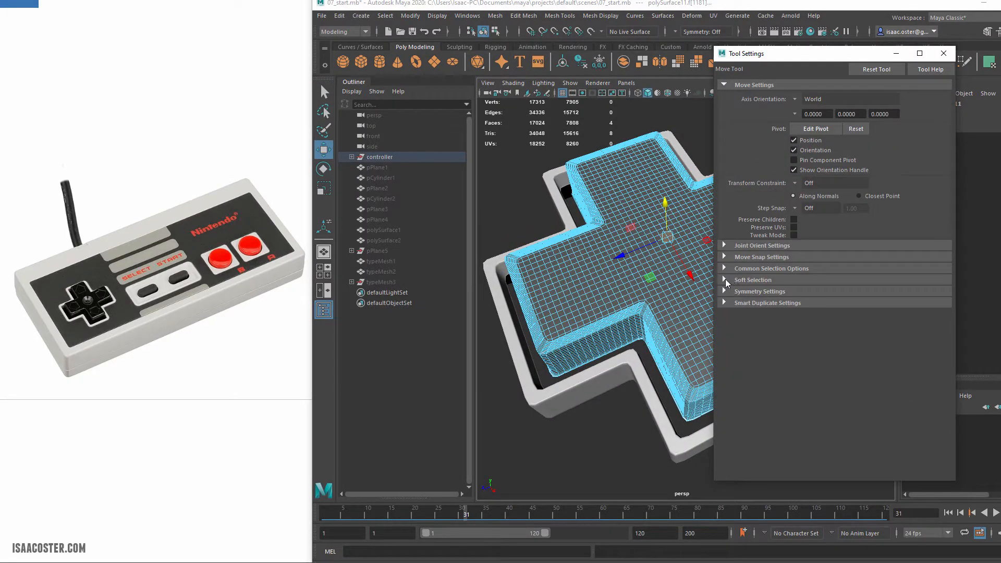
click(726, 280)
click(795, 293)
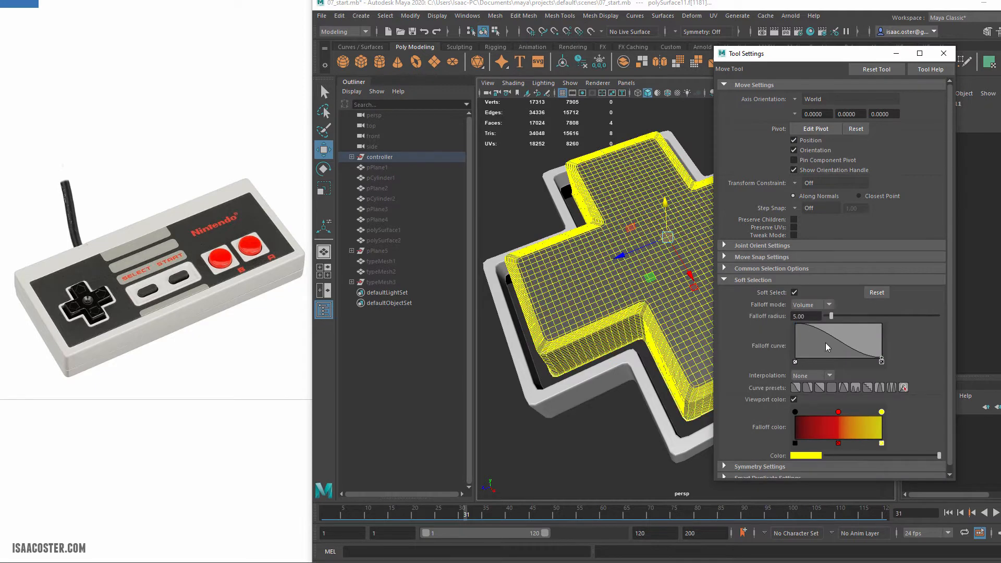
drag(821, 316, 780, 319)
text(.1)
key(Return)
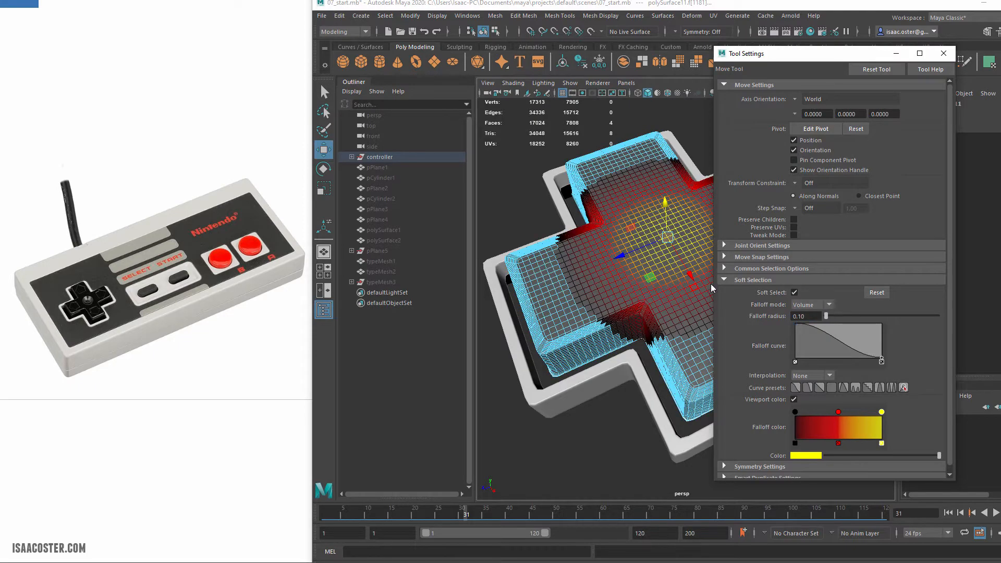
Try a soft selection falloff radius of 0.25 on the cross's central faces
mouse_move(556, 244)
alt+mouse_down()
mouse_move(513, 244)
mouse_move(567, 233)
alt+mouse_up()
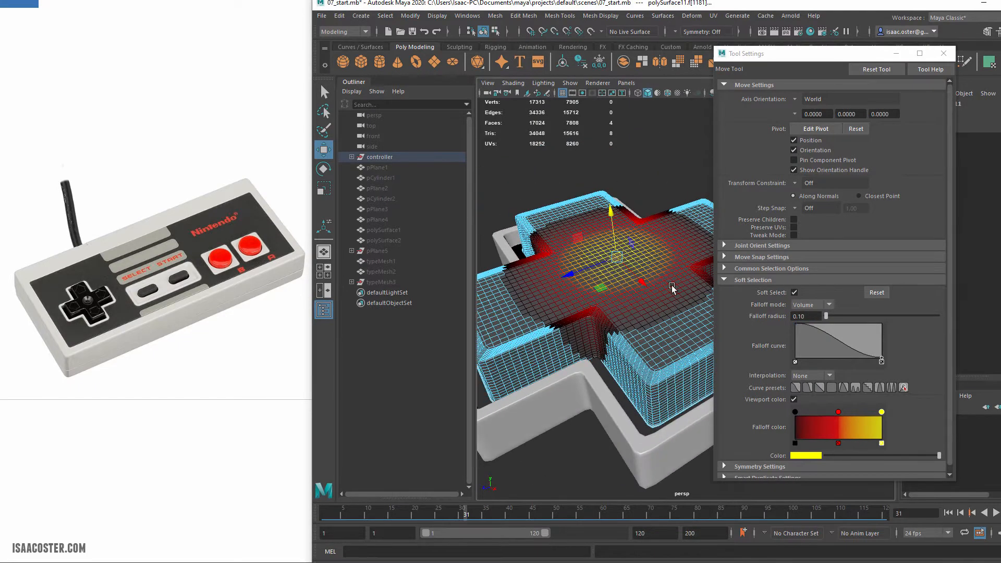
drag(805, 317, 787, 316)
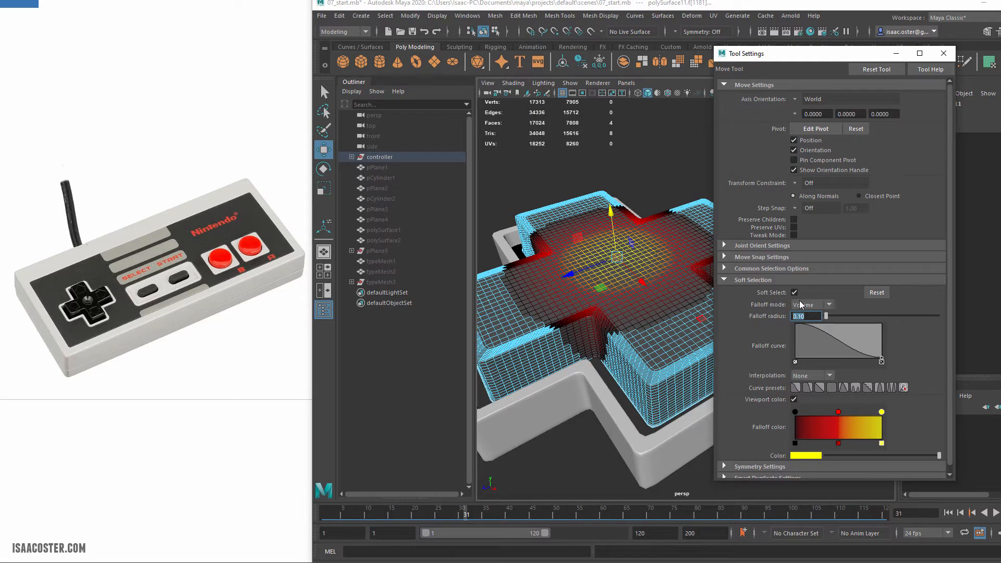
text(.25)
key(Return)
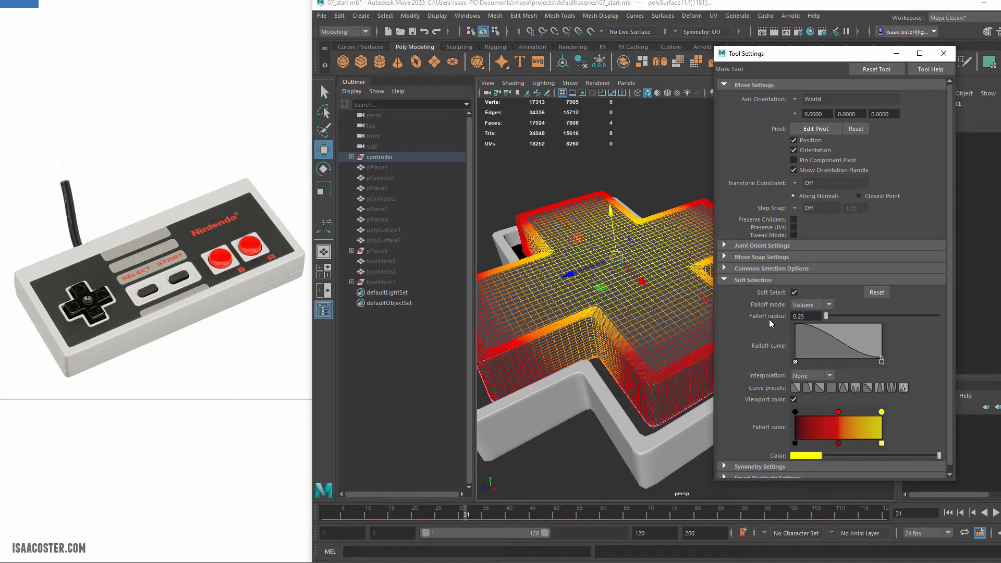
Return the falloff radius to 0.10, try lowering the cross's central faces, and undo the move
drag(812, 316, 756, 316)
key(Return)
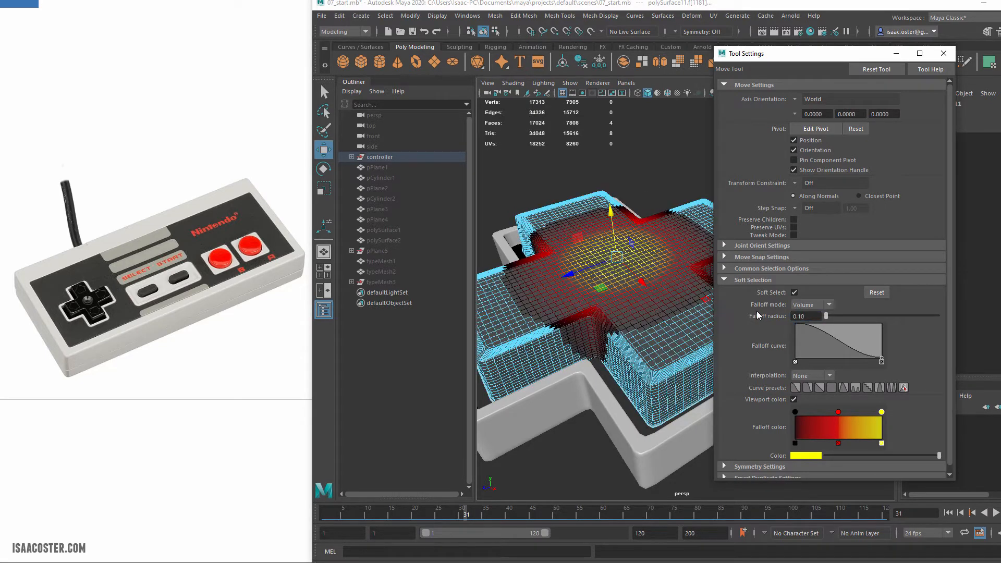
mouse_move(611, 217)
mouse_down()
mouse_move(616, 233)
mouse_move(615, 182)
mouse_move(615, 223)
mouse_up()
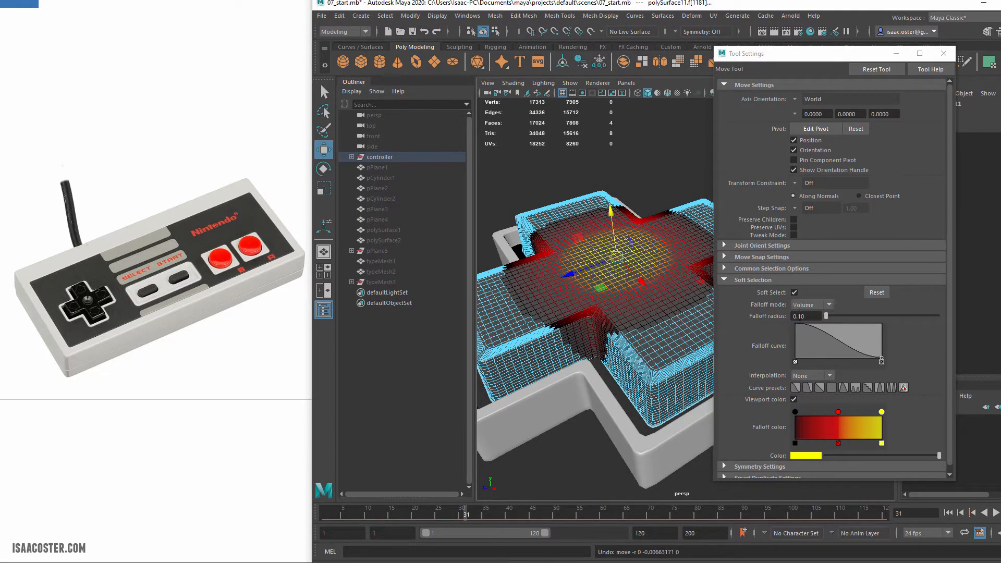
Set the soft selection falloff radius to 0.15 and lower the central faces to dent the D-pad cross
double_click(812, 316)
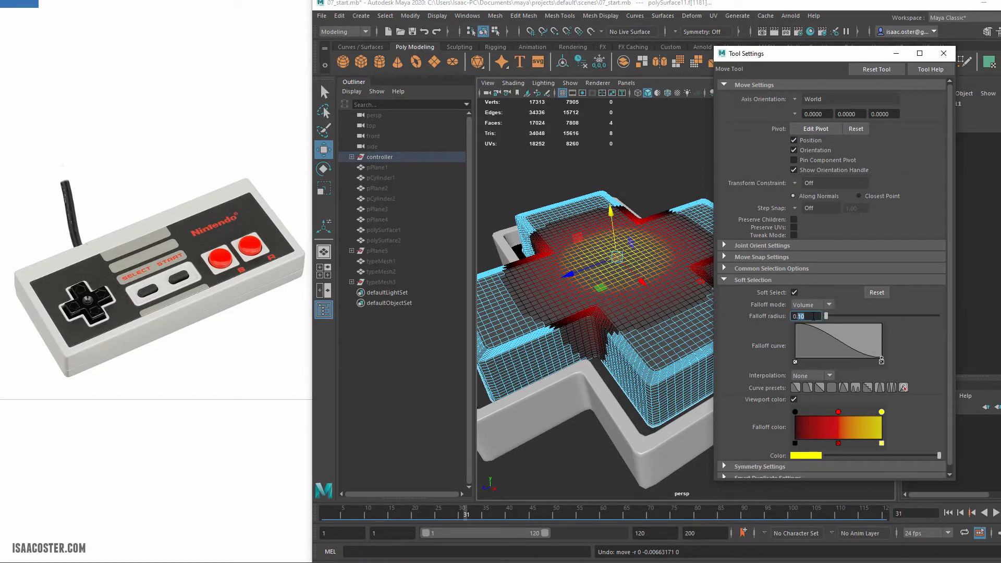
text(0.15)
key(Return)
drag(611, 213, 618, 234)
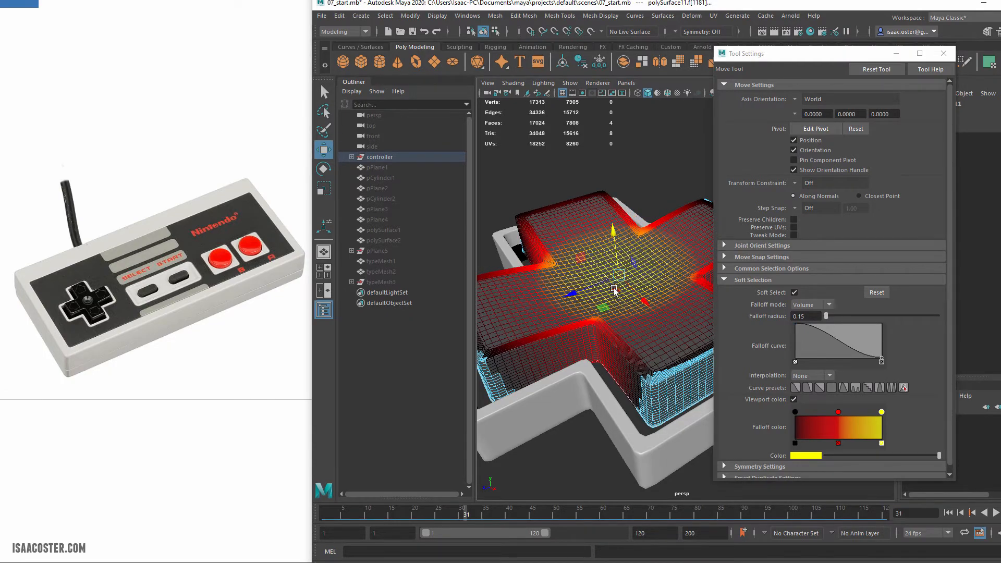
alt+drag(615, 312, 589, 283)
alt+right_drag(588, 283, 565, 265)
alt+drag(565, 265, 568, 251)
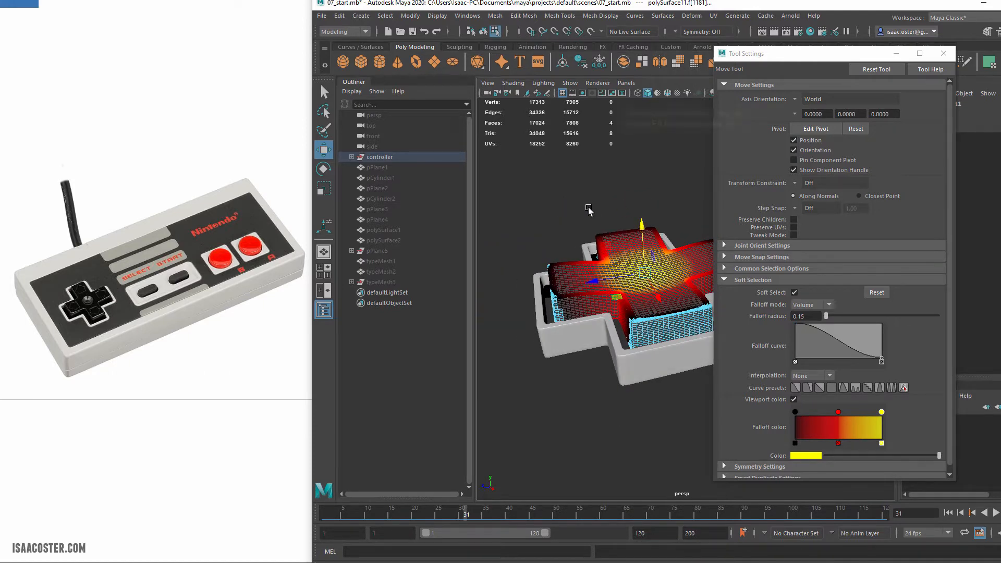
Return to object selection, deselect the cross, close the Move tool's settings and inspect the dent
key(F8)
click(586, 220)
mouse_move(586, 223)
alt+mouse_down()
mouse_move(572, 281)
mouse_move(495, 236)
mouse_move(598, 229)
alt+mouse_up()
click(943, 54)
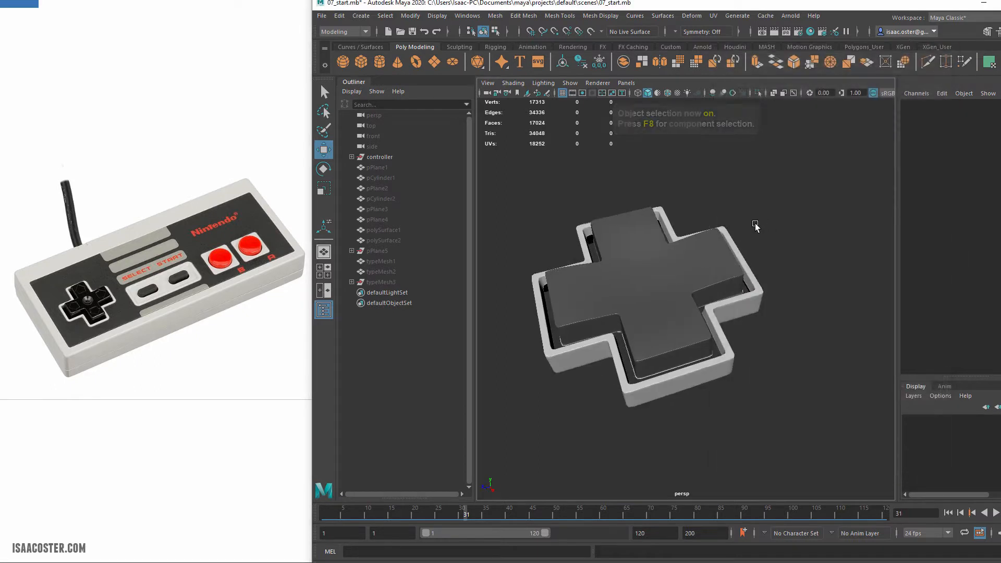
alt+drag(754, 223, 740, 246)
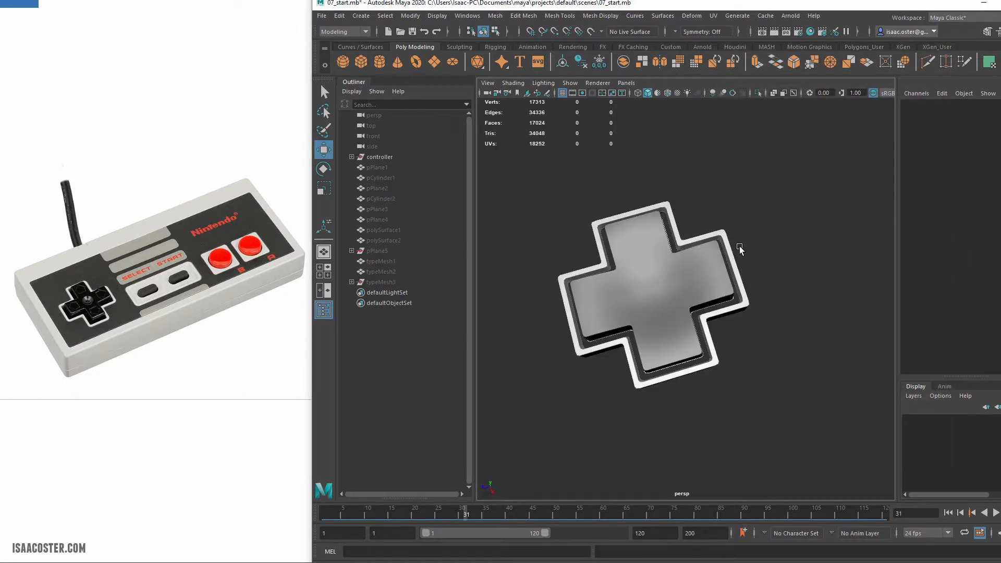
Unhide the controller parts from pPlane1 through typeMesh3
click(372, 167)
shift+click(381, 282)
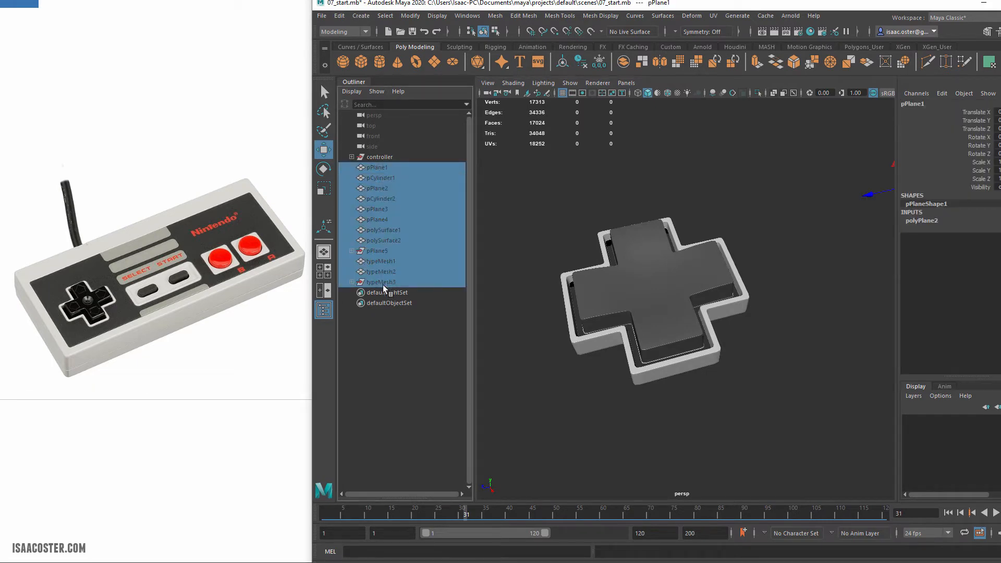
key(shift+h)
click(383, 362)
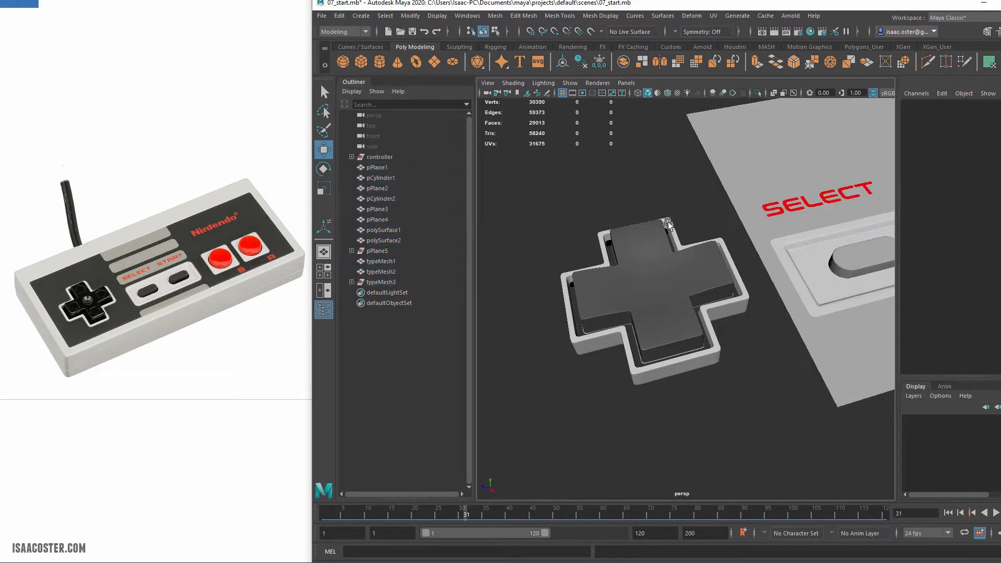
Unhide the dark_gray and base meshes inside the controller group and frame them
click(353, 157)
click(382, 168)
shift+click(385, 179)
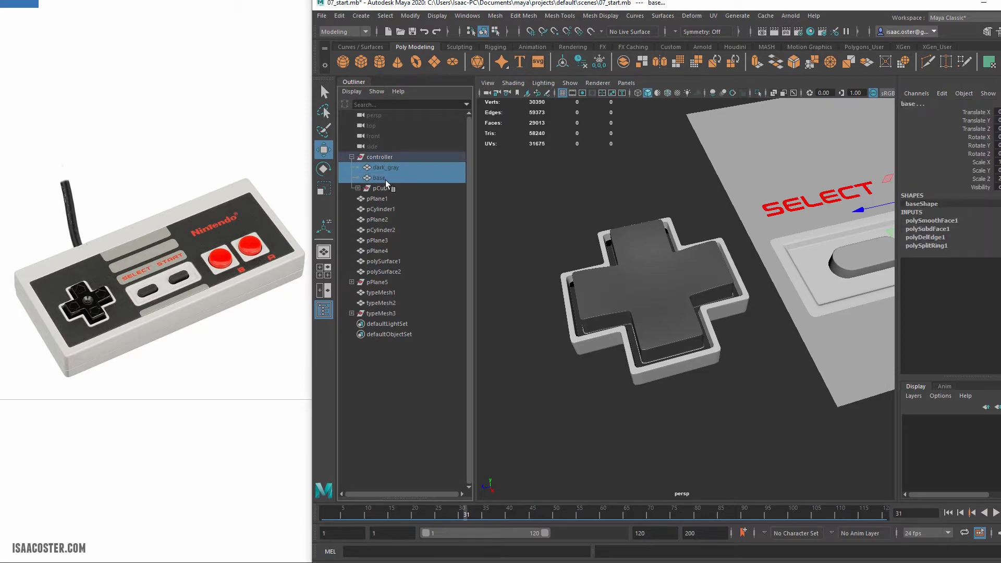
key(f)
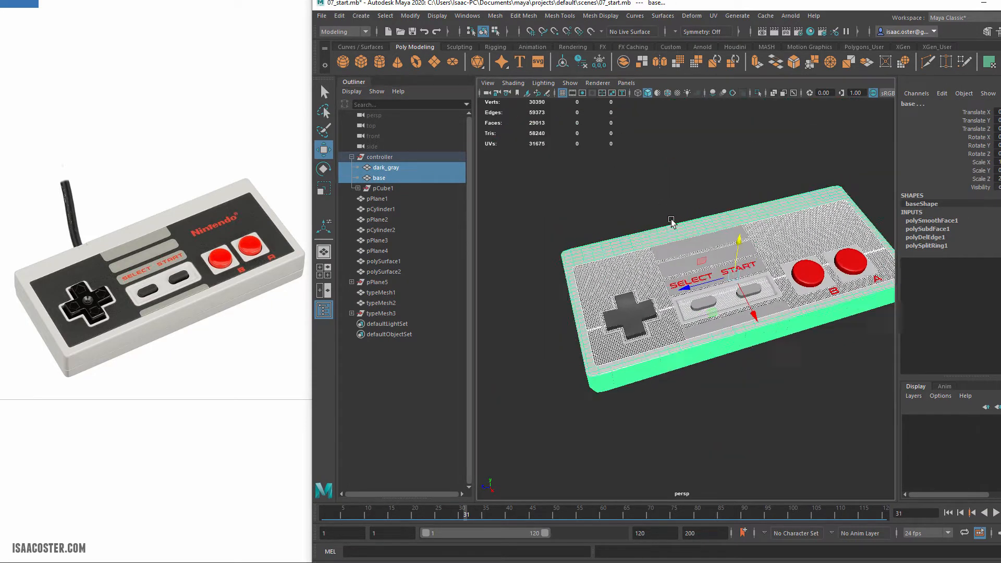
Expand the pPlane5 and typeMesh3 groups, select every controller mesh and unparent the grouped ones
click(352, 282)
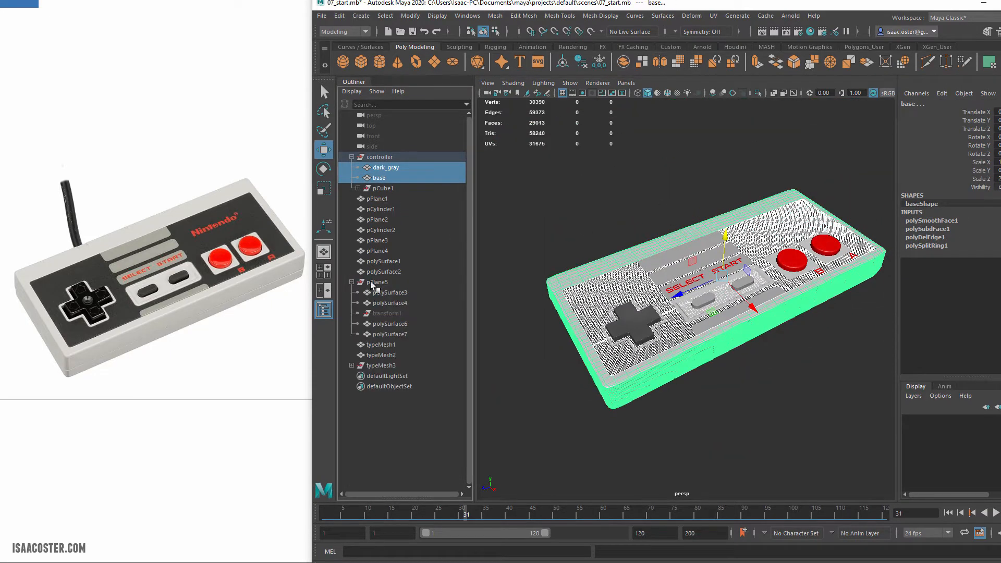
click(352, 365)
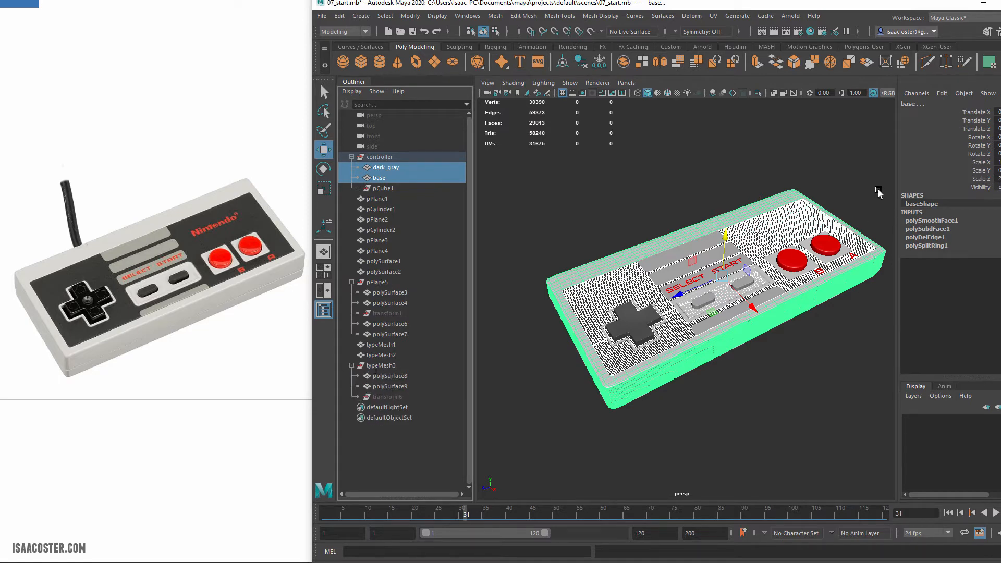
alt+middle_drag(846, 168, 821, 169)
drag(877, 160, 545, 440)
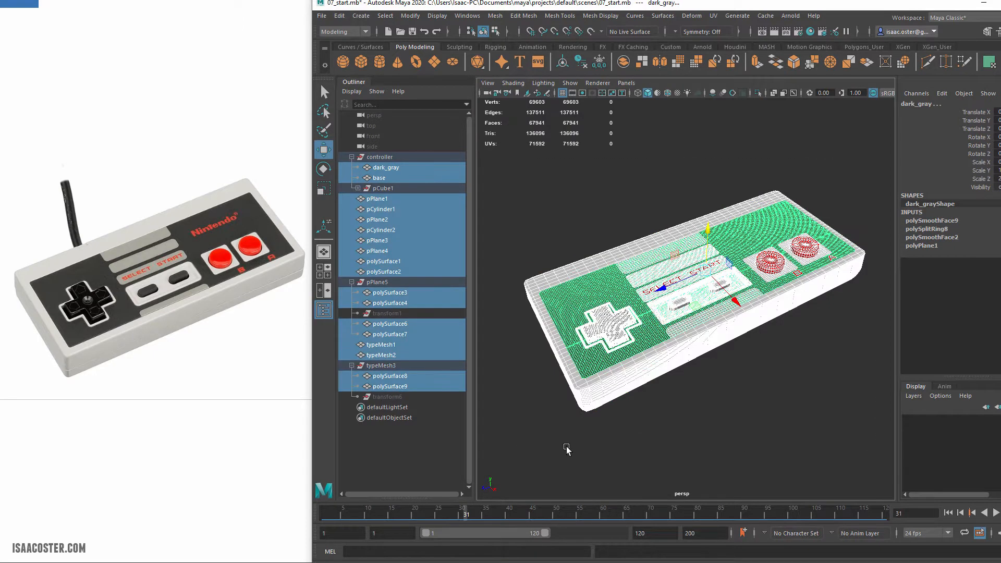
key(shift+p)
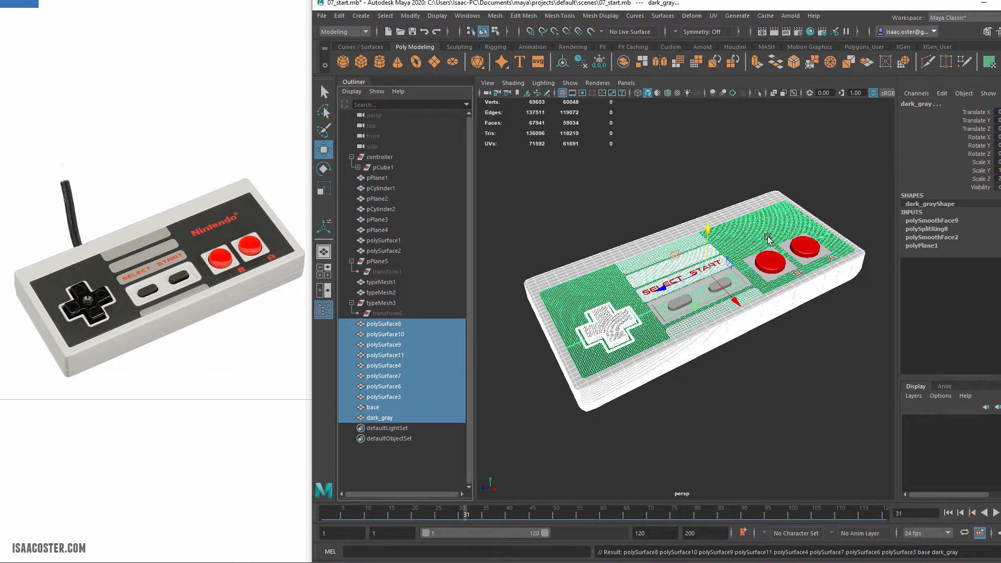
Check the leftover controller and pCube1 groups, try parenting polySurface2 under pPlane5, and undo it
click(358, 167)
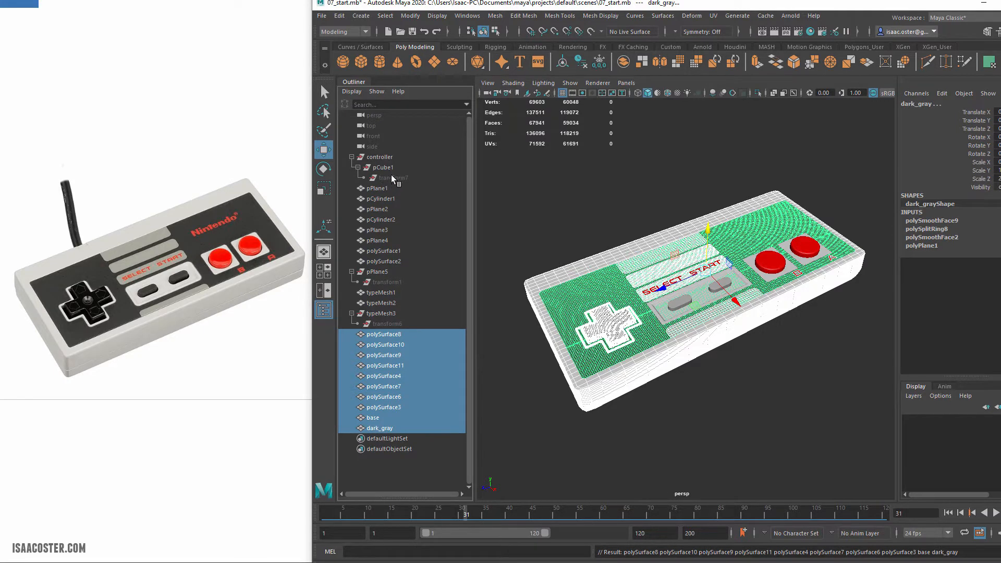
click(372, 157)
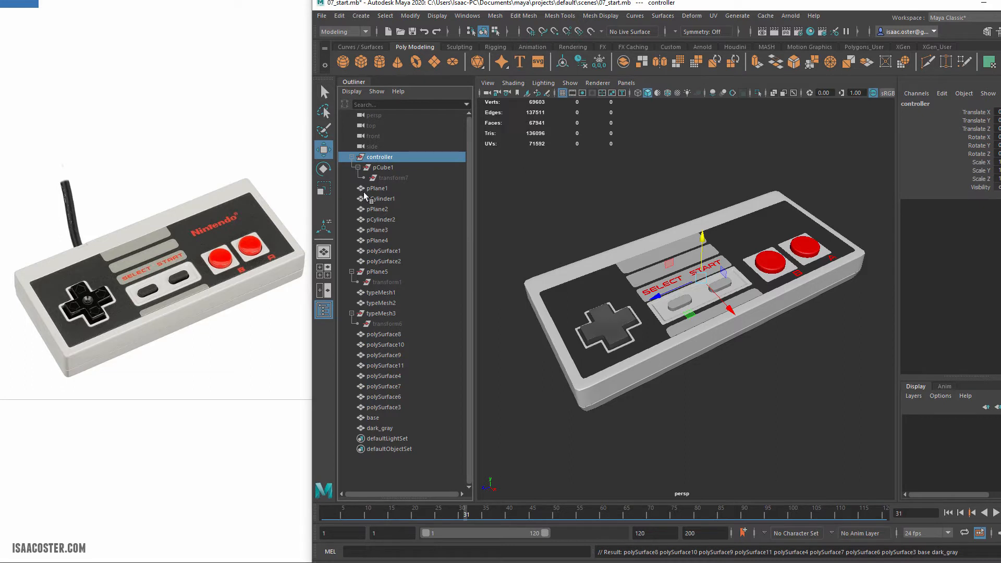
click(374, 261)
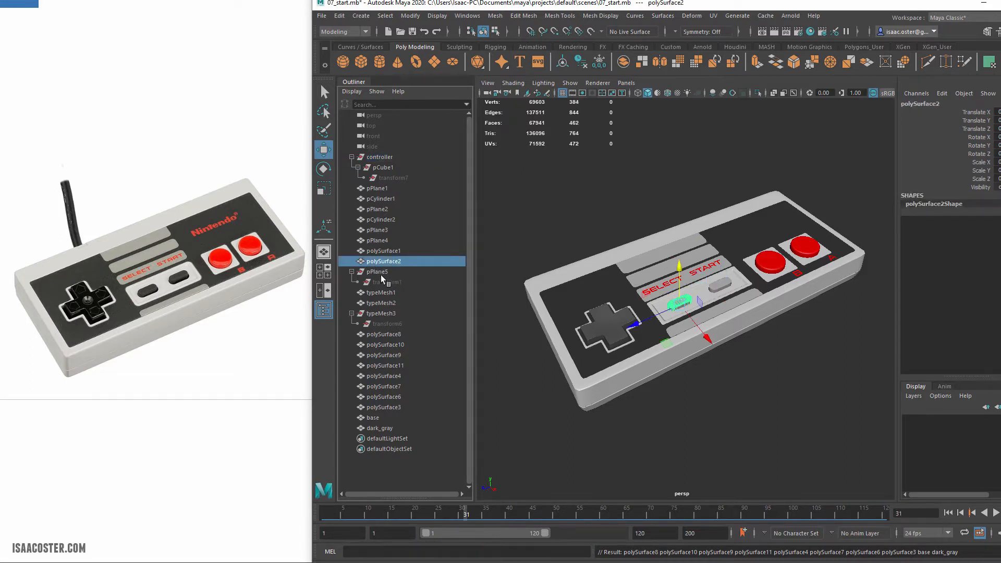
middle_drag(383, 275, 381, 271)
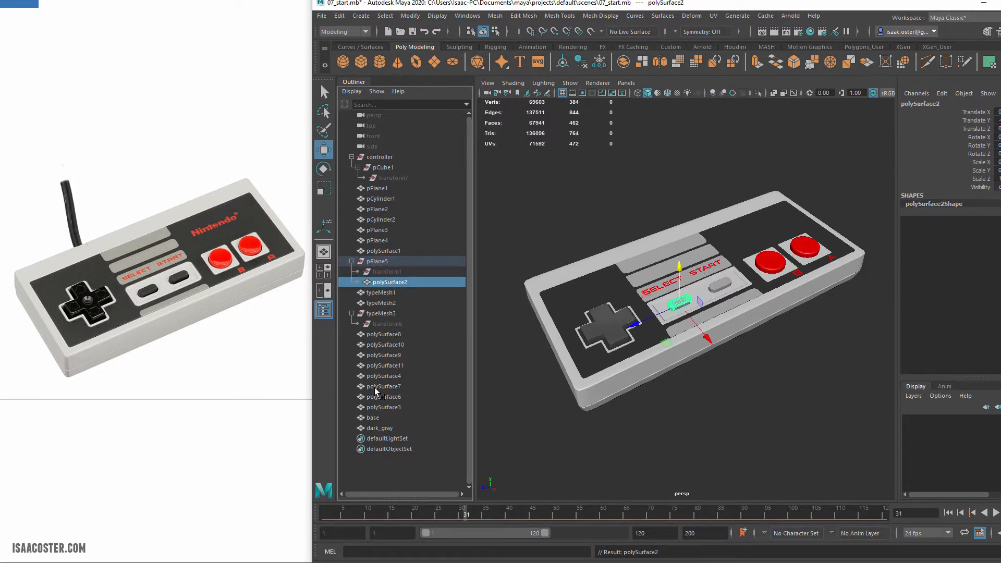
key(ctrl+z)
click(543, 230)
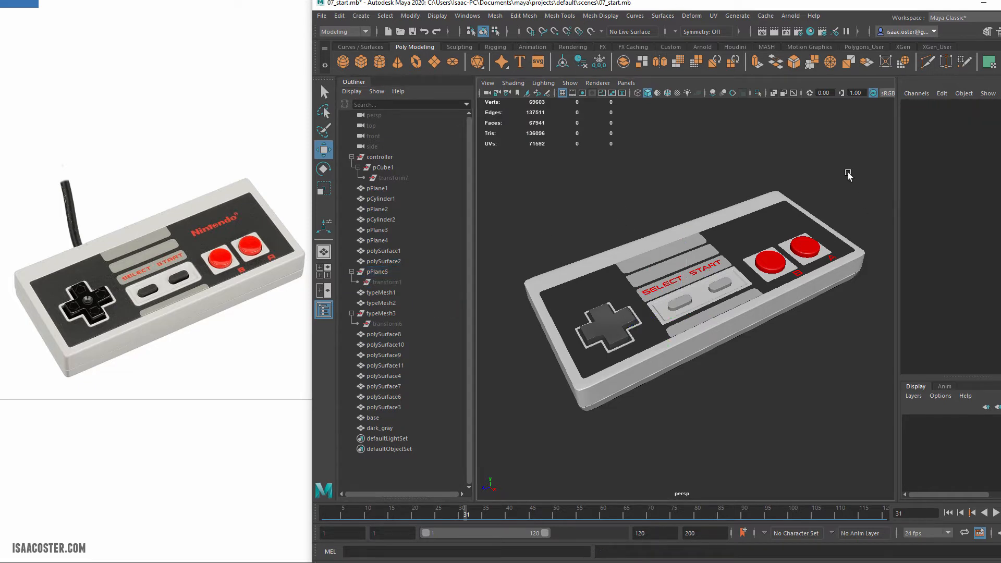
Select every controller mesh and delete its construction history, then deselect everything
drag(849, 174, 536, 441)
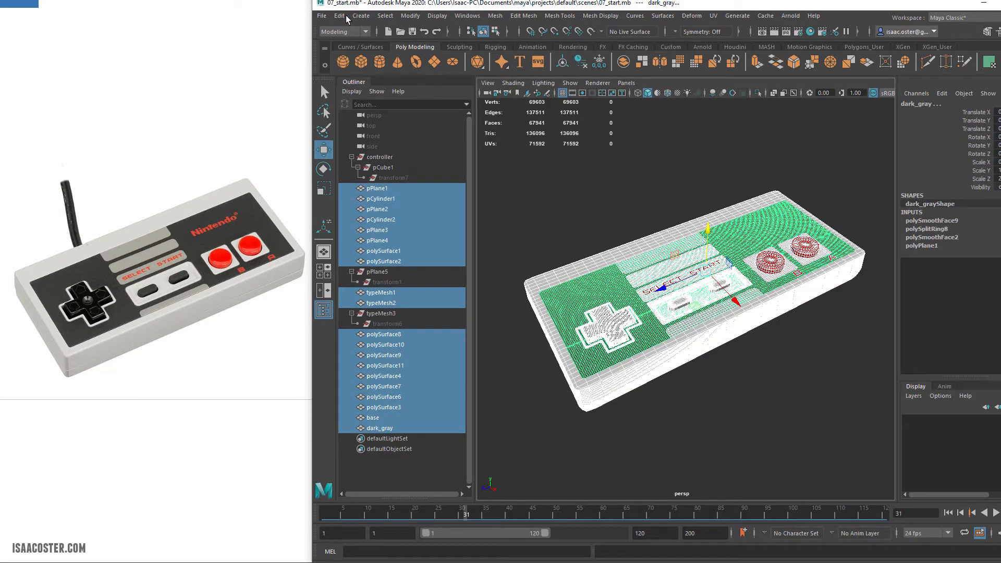
click(344, 15)
mouse_move(417, 138)
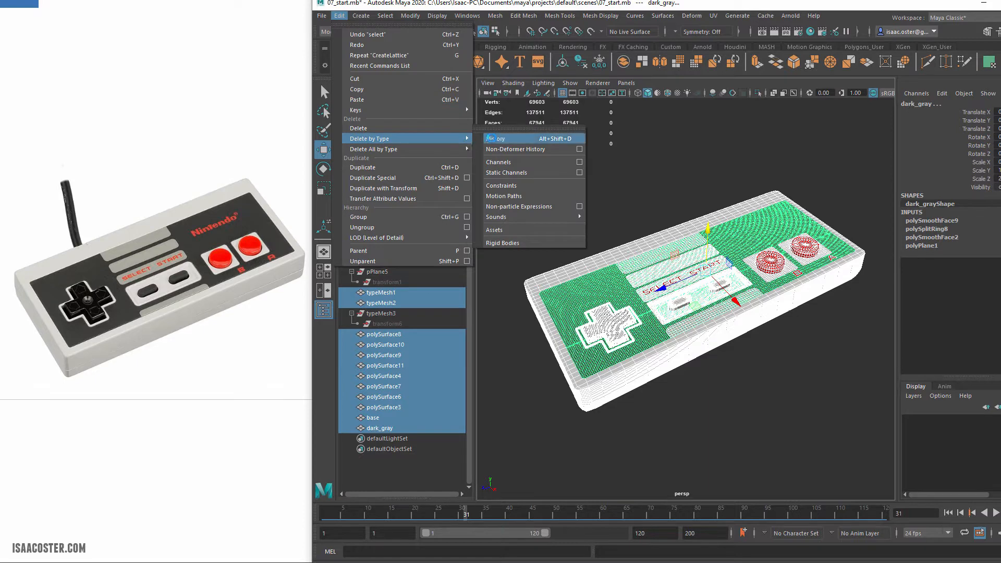
click(503, 139)
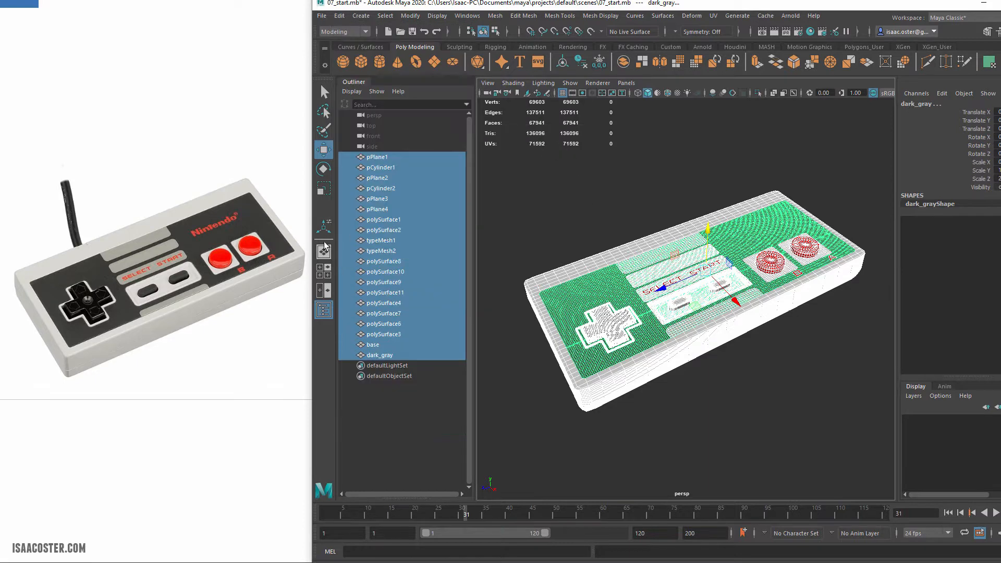
click(562, 240)
Select the D-pad cross, the Select and Start buttons and the red B and A buttons, and hide them
alt+drag(534, 235, 545, 248)
alt+drag(624, 314, 627, 319)
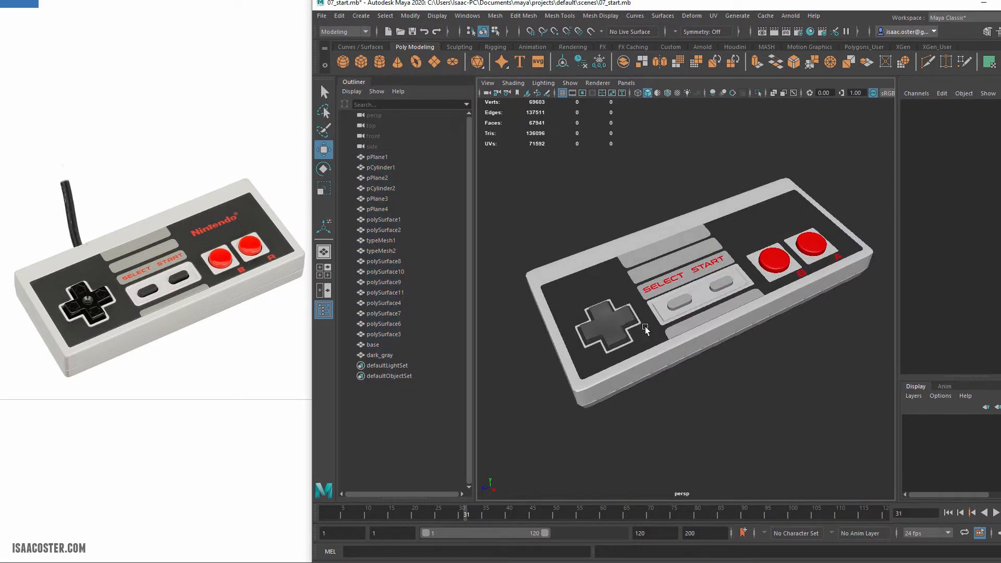
alt+right_drag(628, 319, 667, 332)
alt+drag(667, 331, 624, 343)
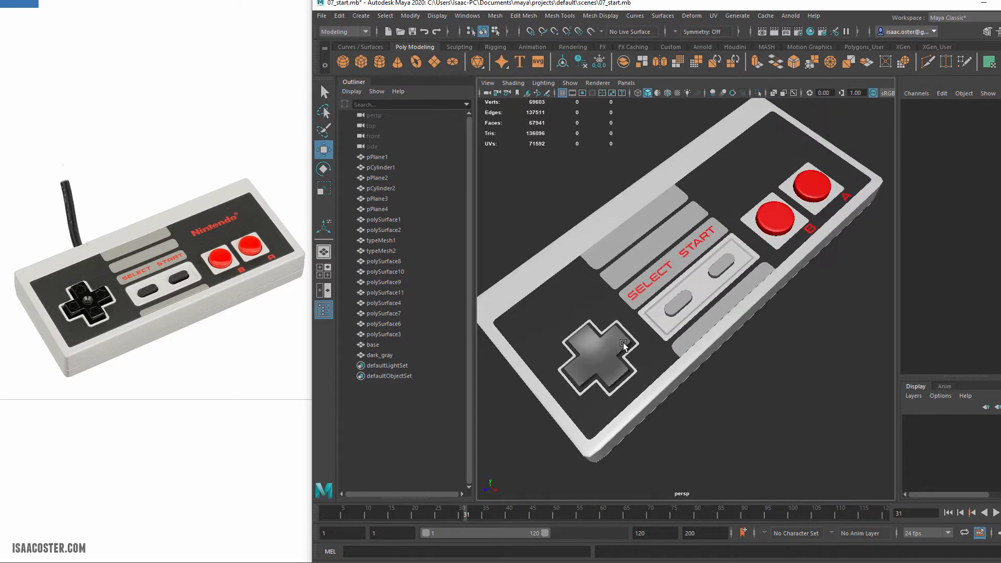
click(624, 343)
shift+click(677, 316)
shift+click(721, 268)
shift+click(772, 219)
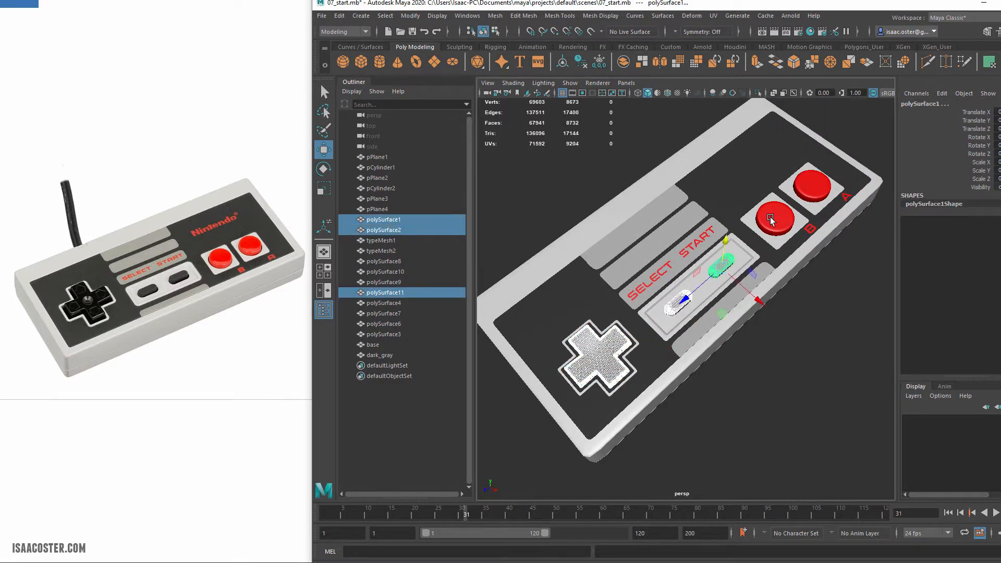
shift+click(818, 193)
alt+drag(822, 324, 738, 305)
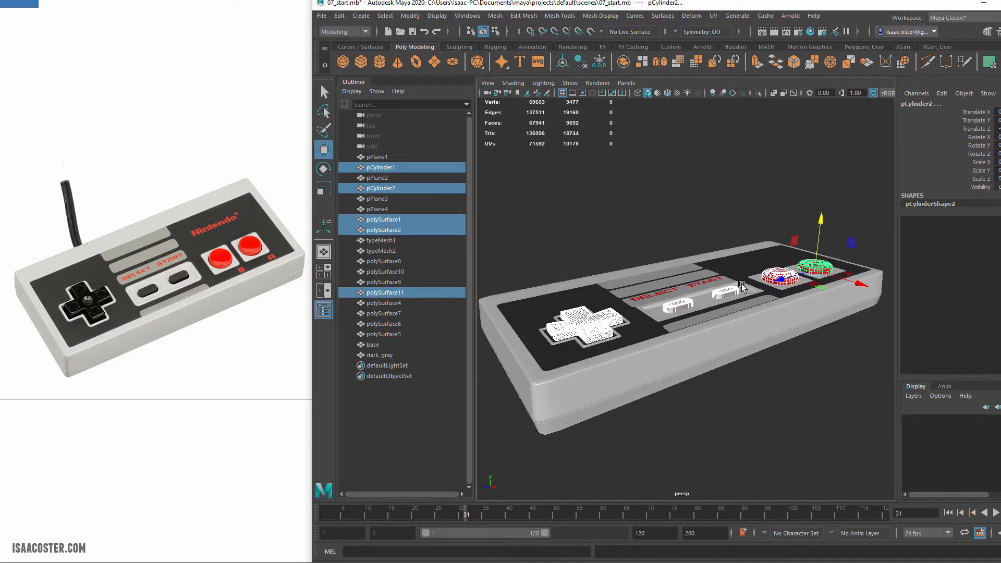
alt+drag(719, 347, 710, 325)
alt+drag(719, 252, 778, 256)
key(ctrl+h)
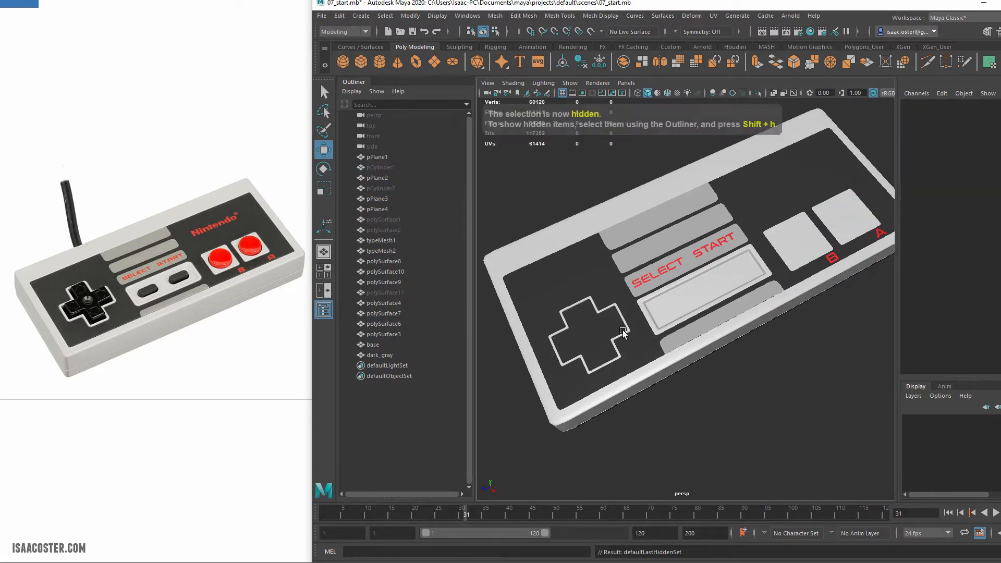
Select all the remaining visible controller body meshes and combine them into a single mesh
alt+drag(683, 307, 699, 272)
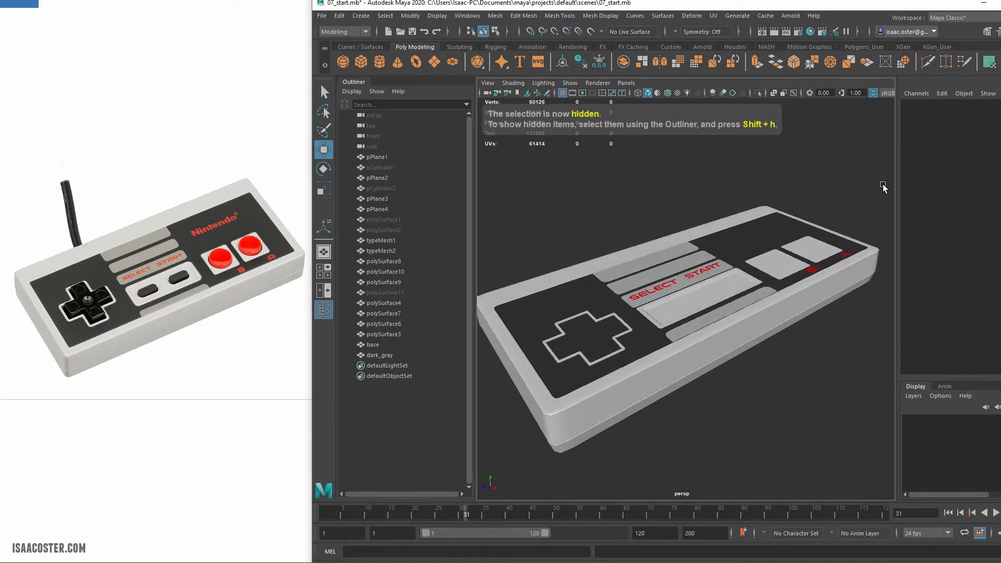
drag(886, 171, 493, 458)
alt+drag(713, 361, 706, 384)
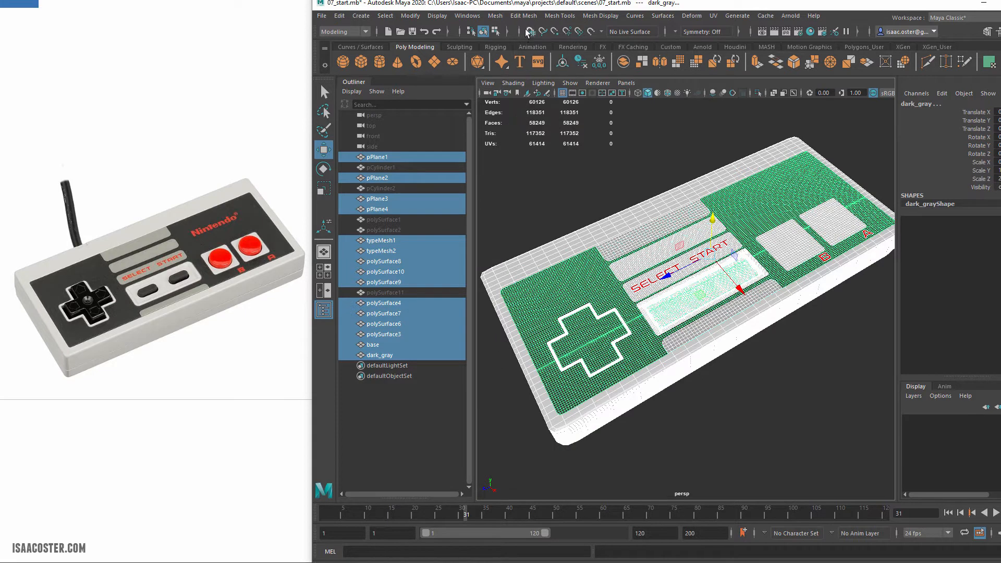
click(495, 16)
click(521, 52)
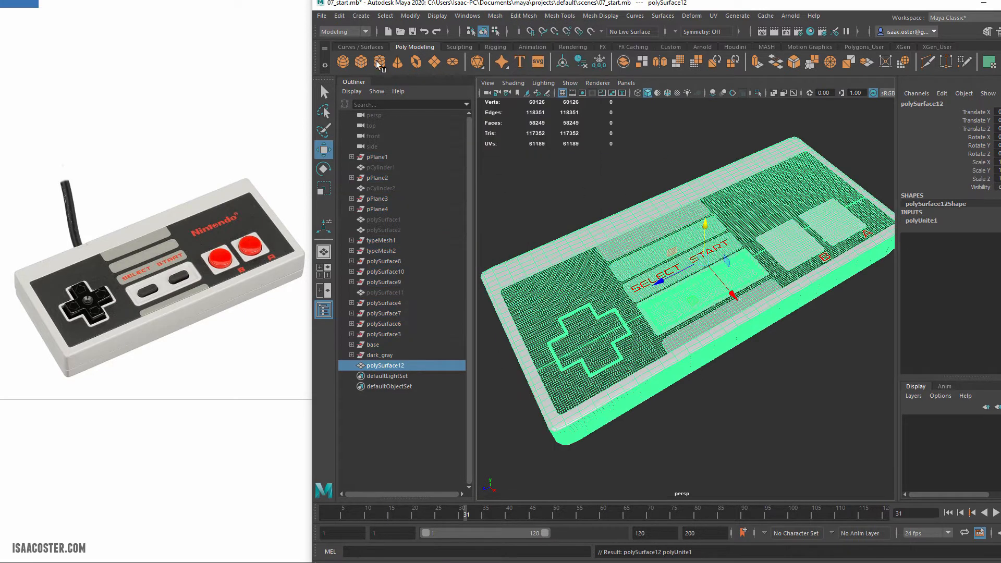
Delete the combined body mesh's history and rename it controllerBase_high
click(340, 16)
mouse_move(417, 138)
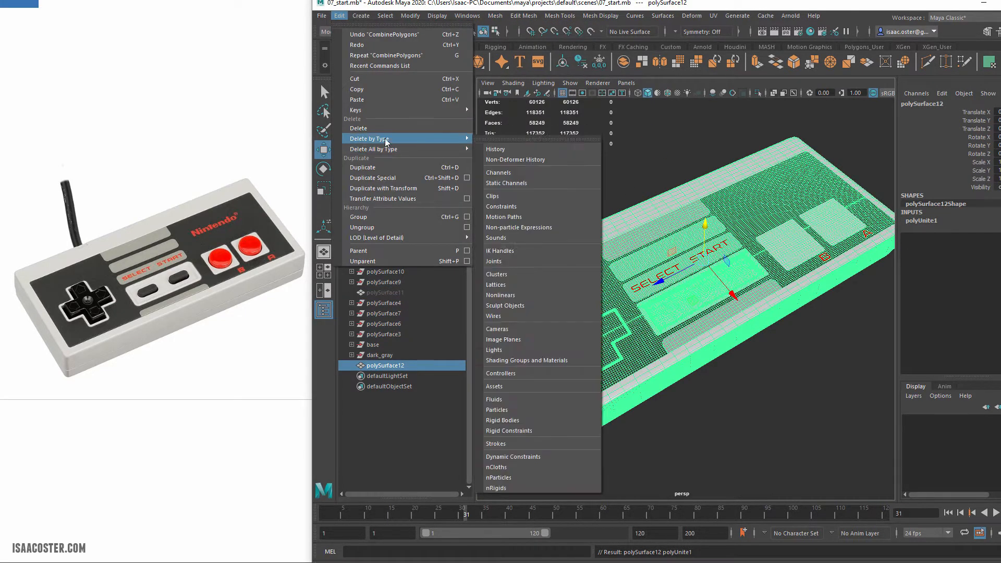
click(505, 139)
double_click(396, 209)
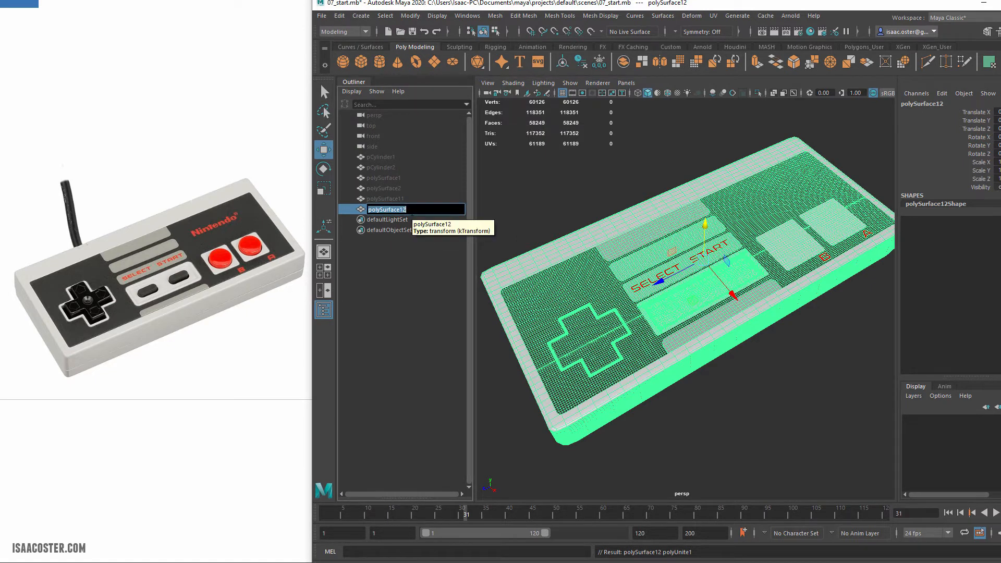
text(controllerBase_high)
key(Return)
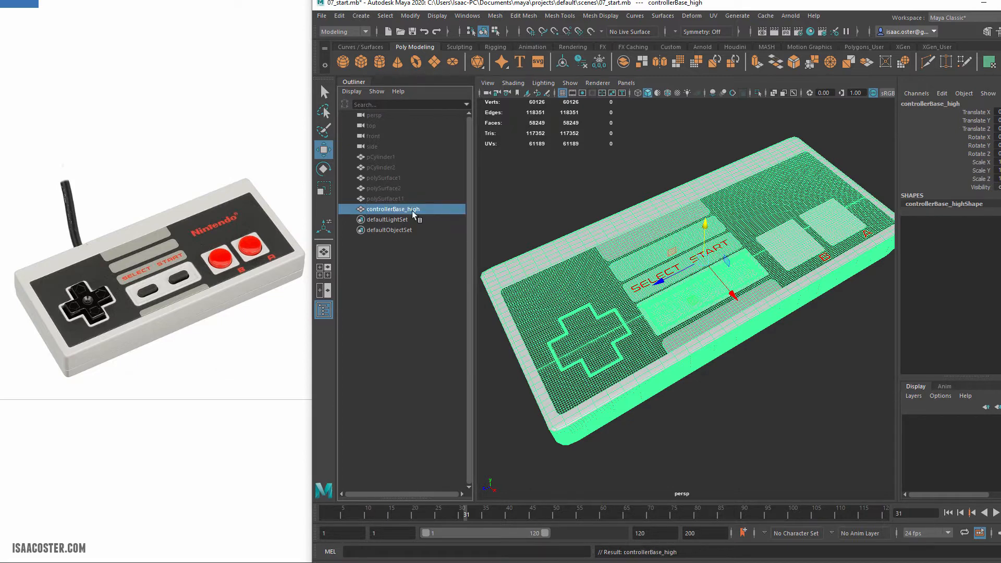
Unhide the five button meshes from pCylinder1 through polySurface11 and check the combined base by selecting it
click(389, 198)
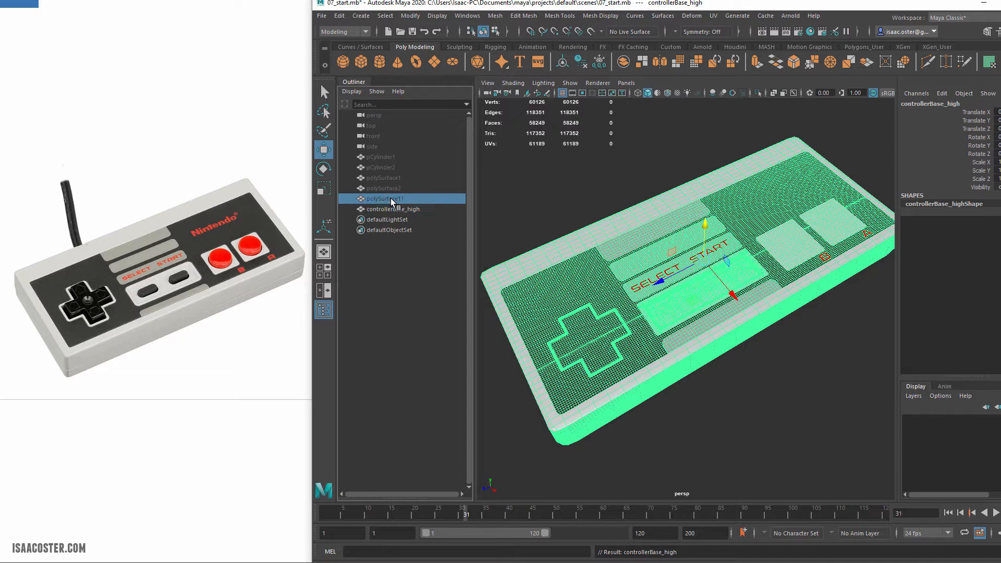
shift+click(388, 157)
key(shift+h)
click(575, 193)
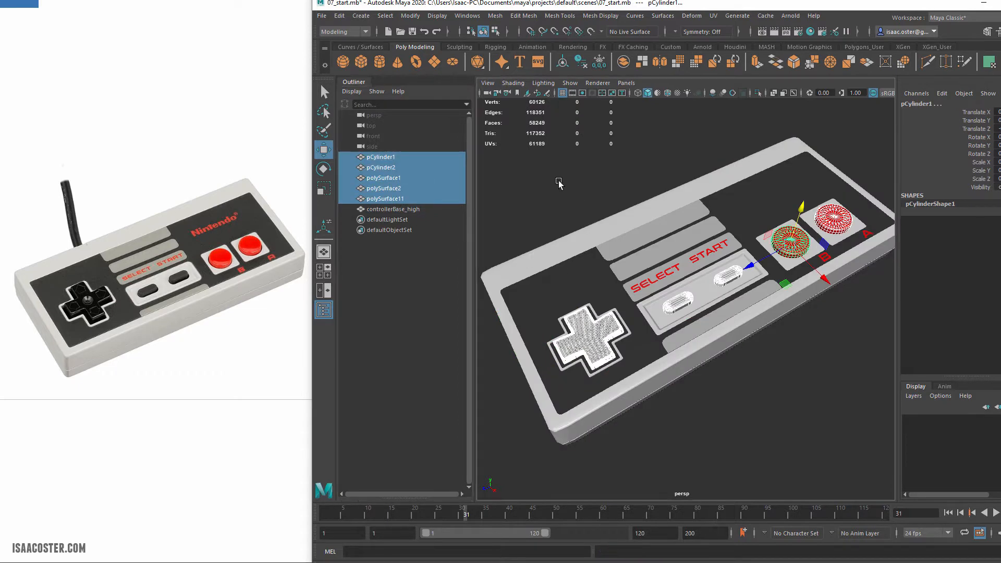
click(563, 275)
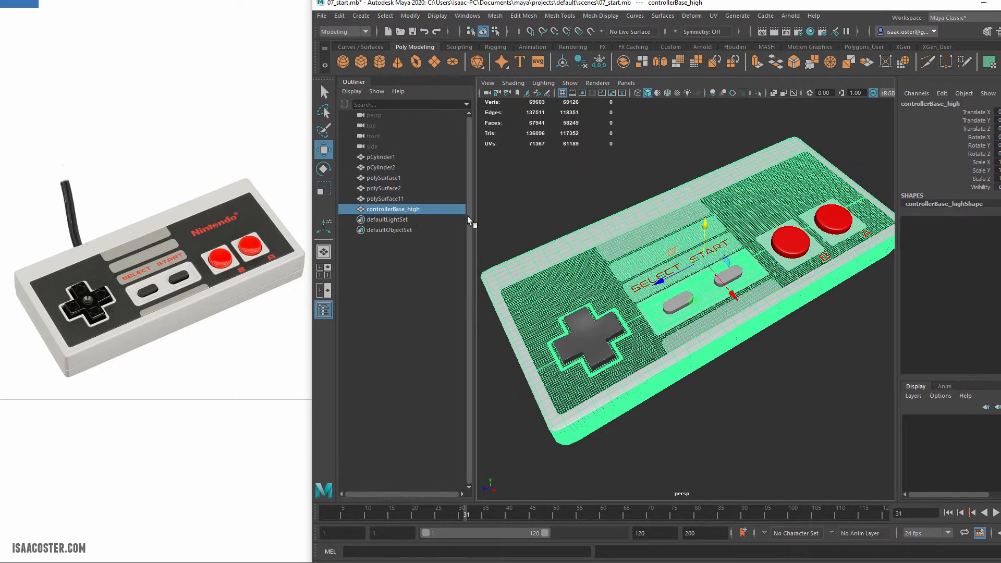
click(550, 175)
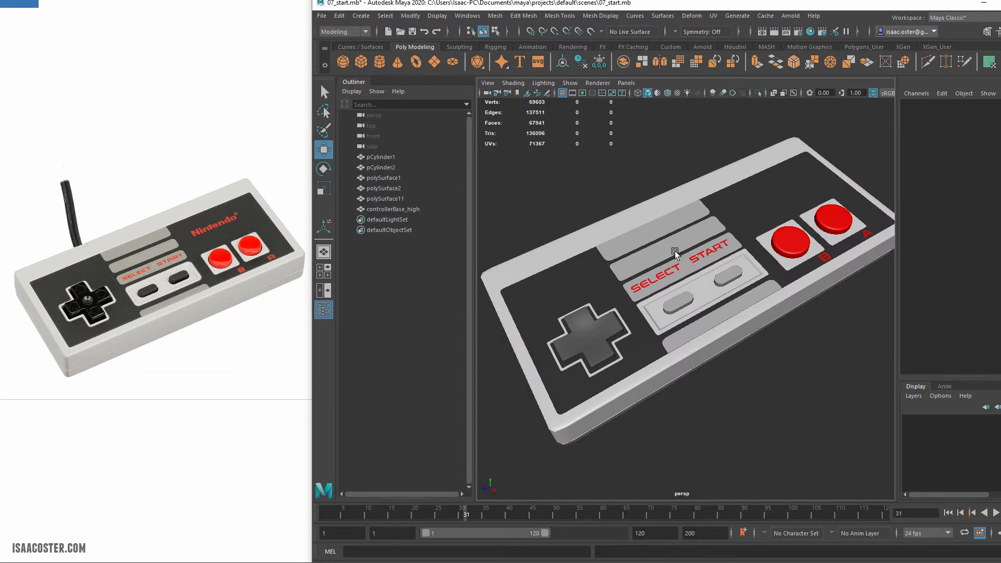
click(730, 219)
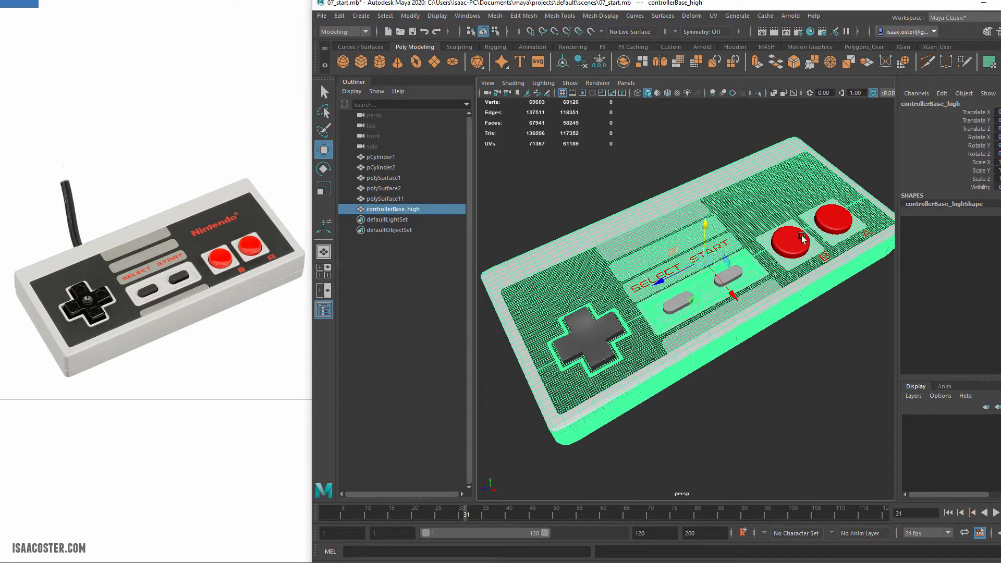
mouse_move(742, 292)
alt+mouse_down()
mouse_move(789, 257)
mouse_move(759, 285)
mouse_move(741, 287)
alt+mouse_up()
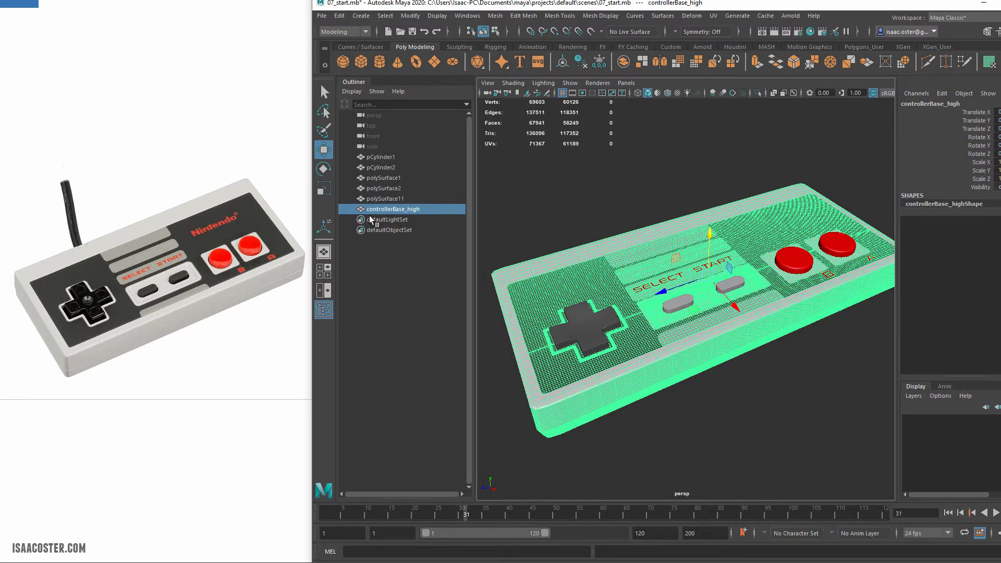
Rename the D-pad cross mesh as button_square_high
click(623, 321)
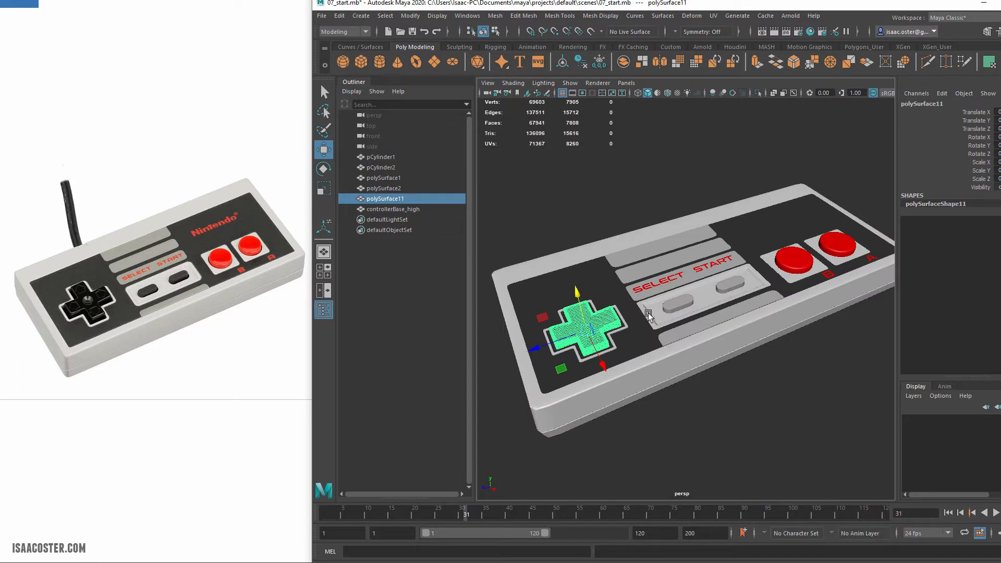
alt+drag(640, 309, 646, 314)
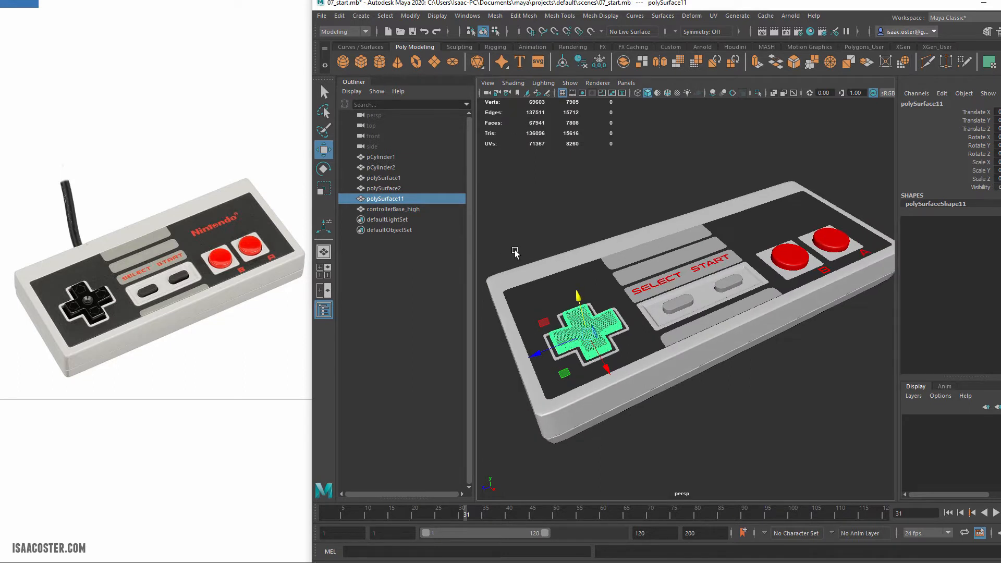
double_click(400, 201)
text(button_squ)
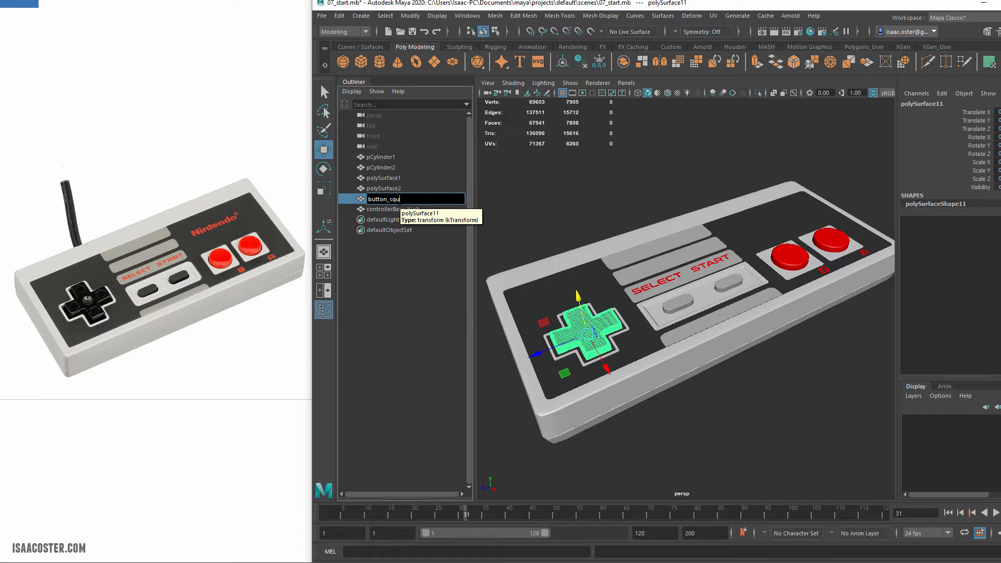
text(are_high)
key(Return)
Rename the pill-shaped button below the SELECT label as button_select_high
click(669, 282)
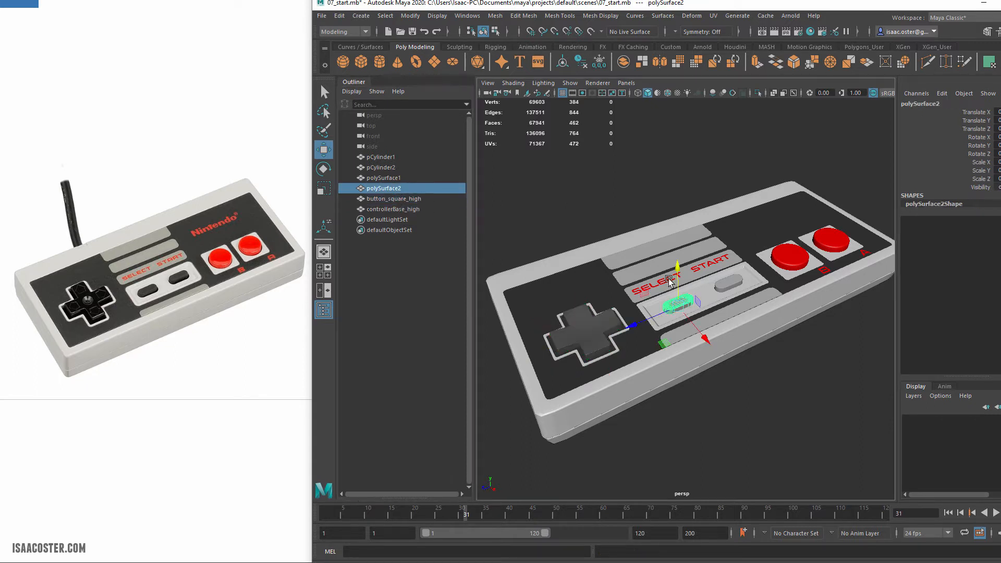
double_click(385, 188)
text(button_selec)
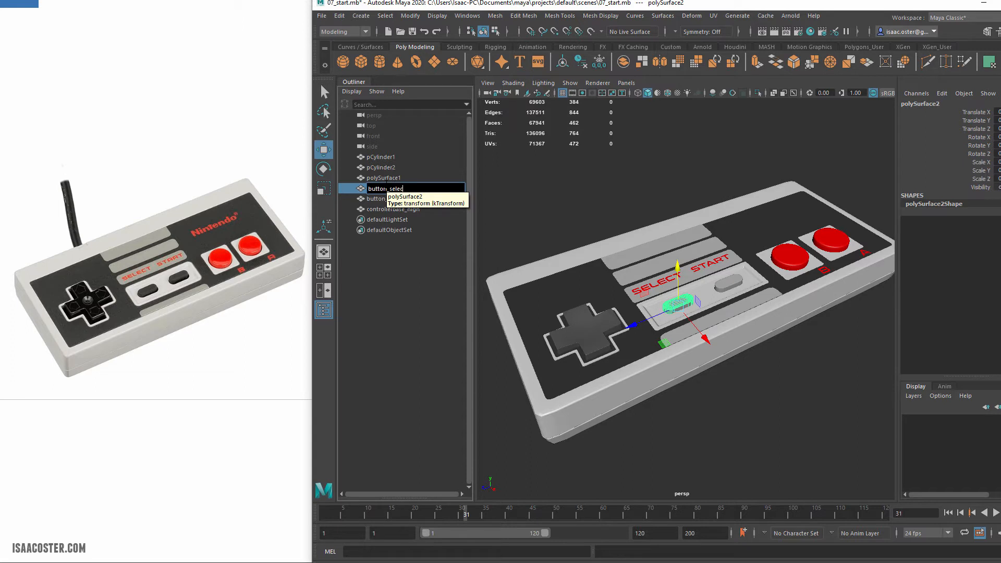
text(t_high)
key(Return)
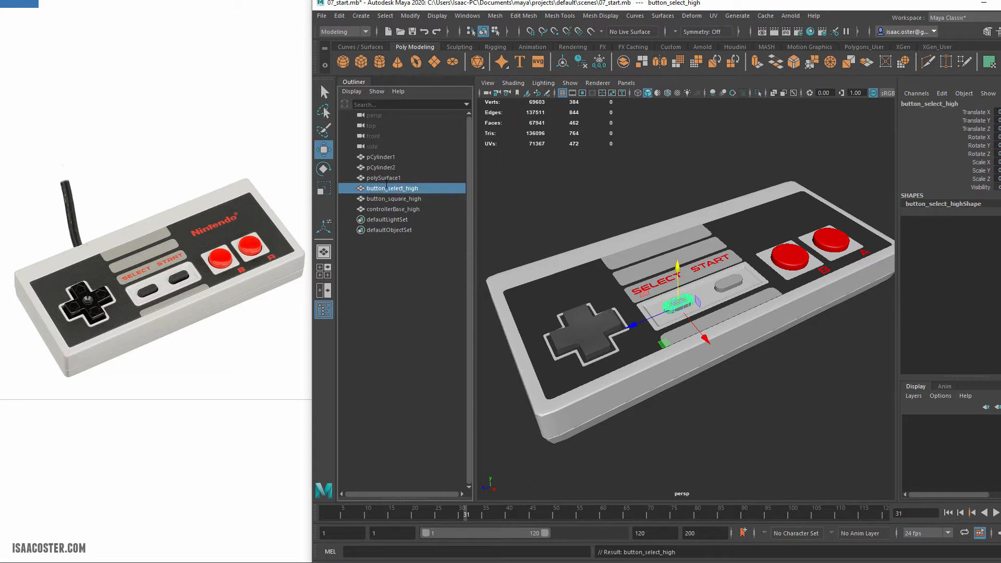
Rename the pill-shaped button below the START label as button_start_high
click(726, 286)
double_click(381, 178)
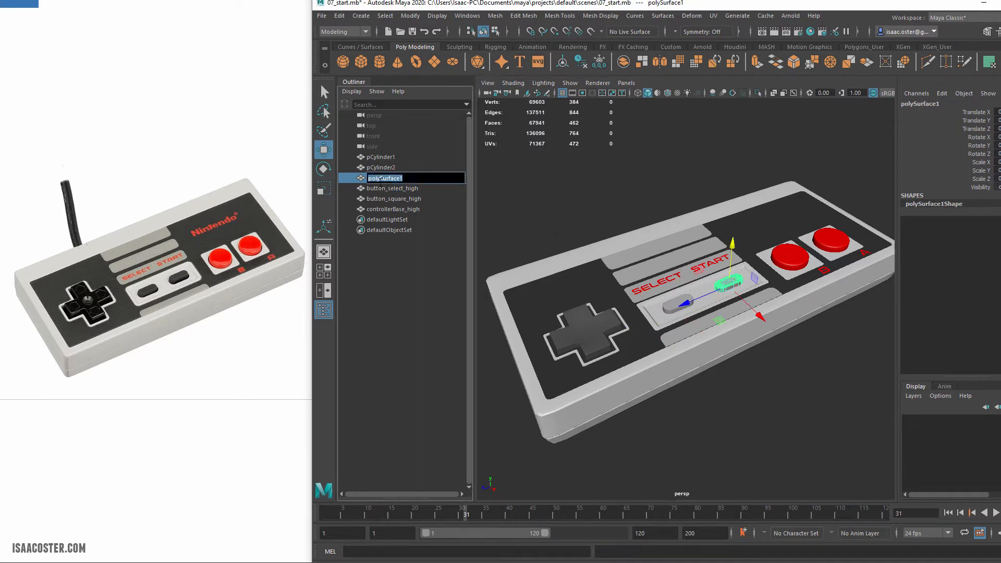
text(button_start)
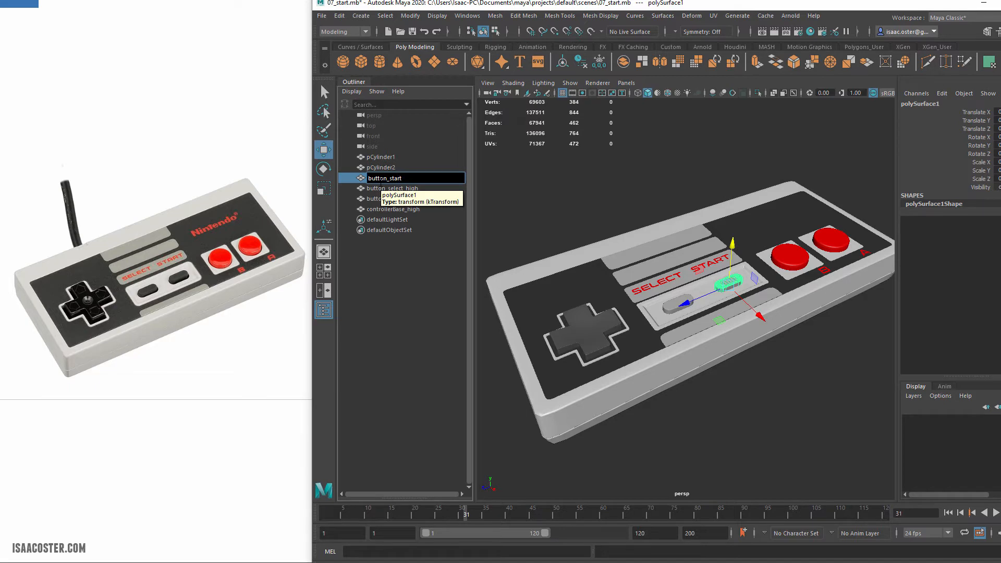
text(_high)
key(Return)
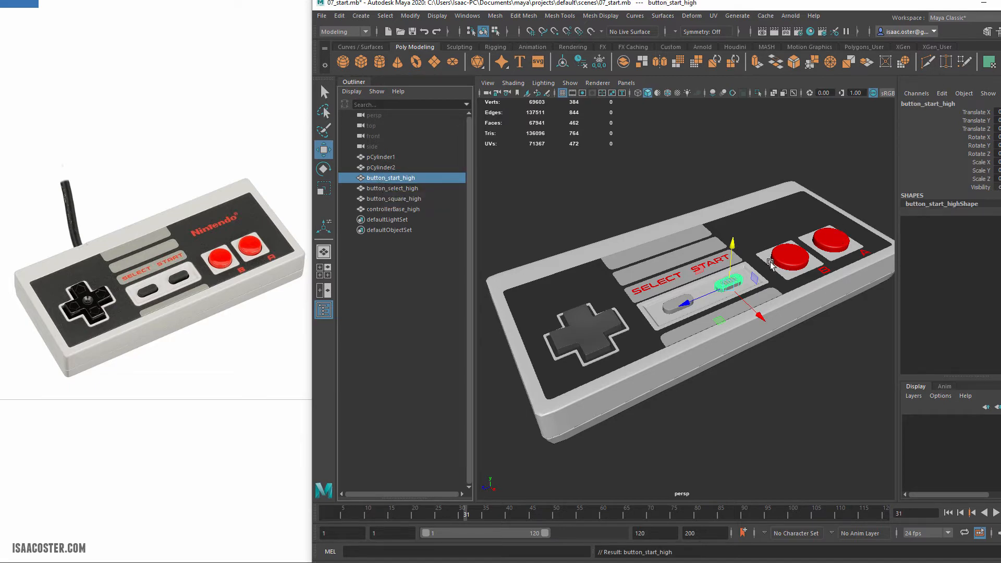
Rename the red B button's cylinder mesh as button_B_high
click(787, 257)
click(787, 257)
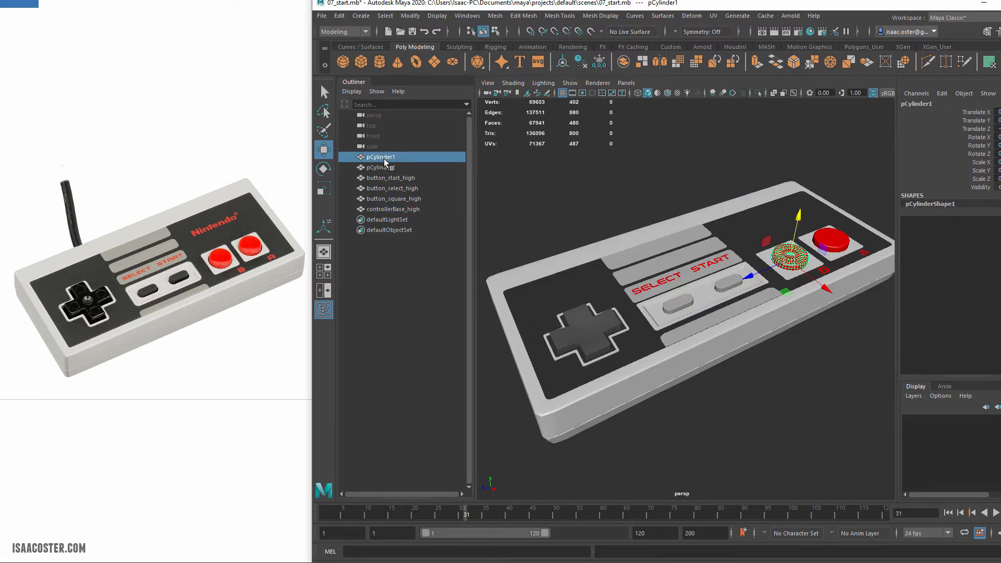
double_click(383, 157)
text(bu)
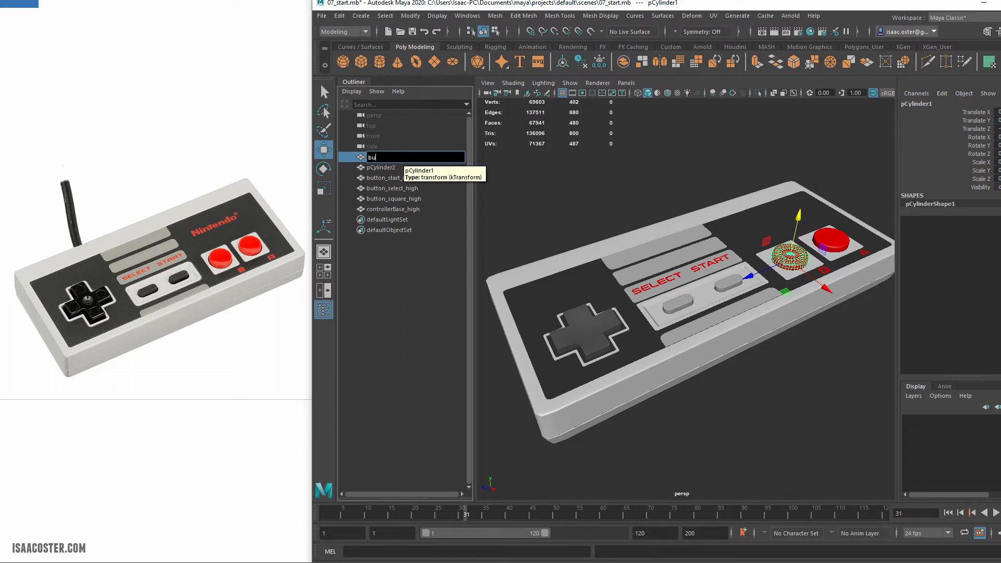
text(tton_B)
key(Return)
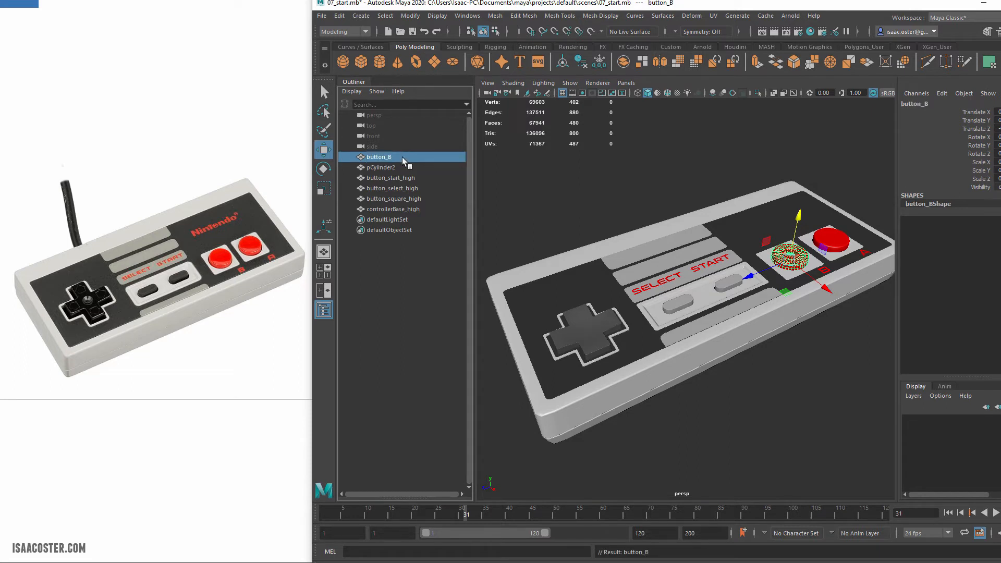
double_click(388, 158)
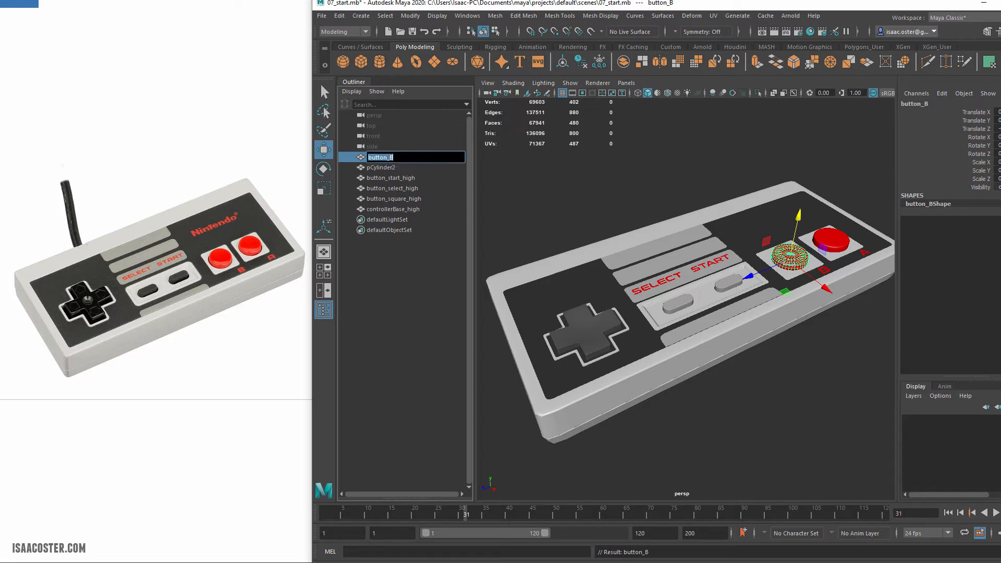
text(_high)
key(Return)
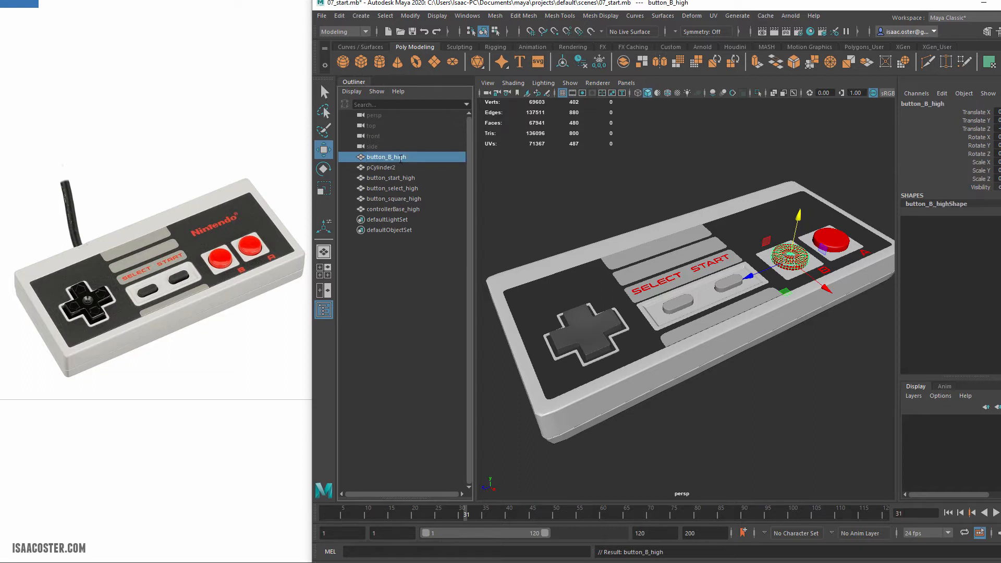
Rename the red A button's cylinder mesh as button_A_high
click(817, 230)
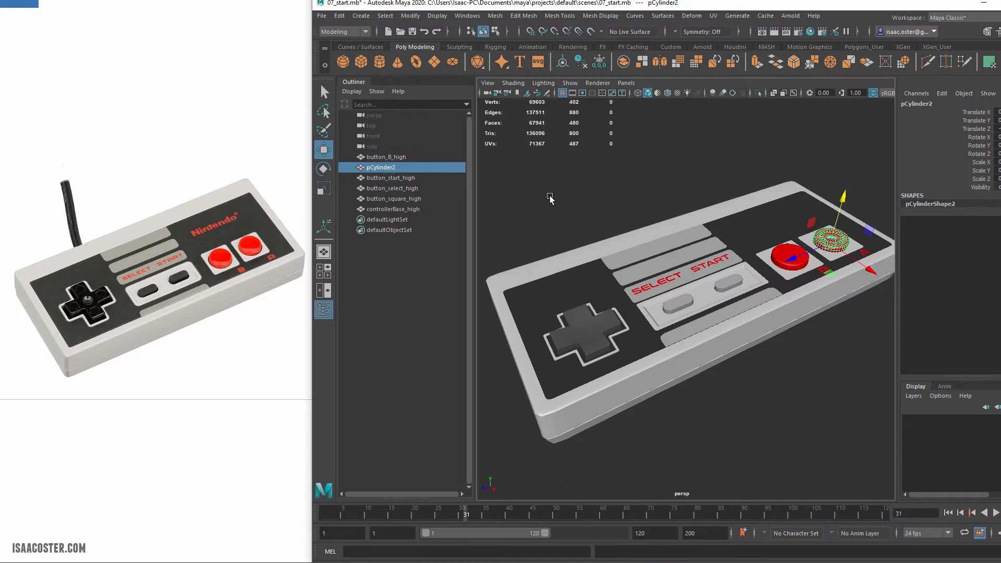
double_click(376, 167)
text(button_A)
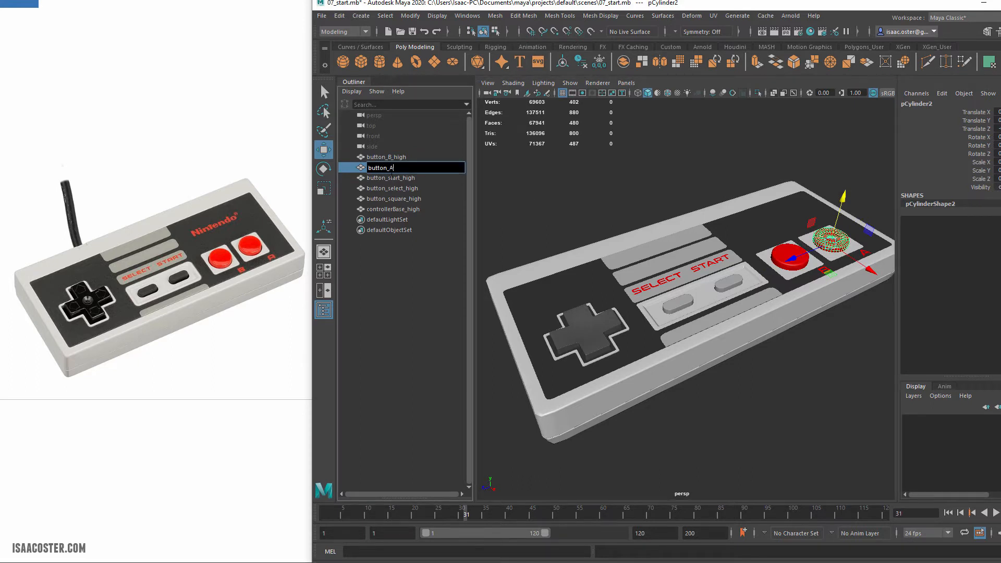
text(_high)
key(Return)
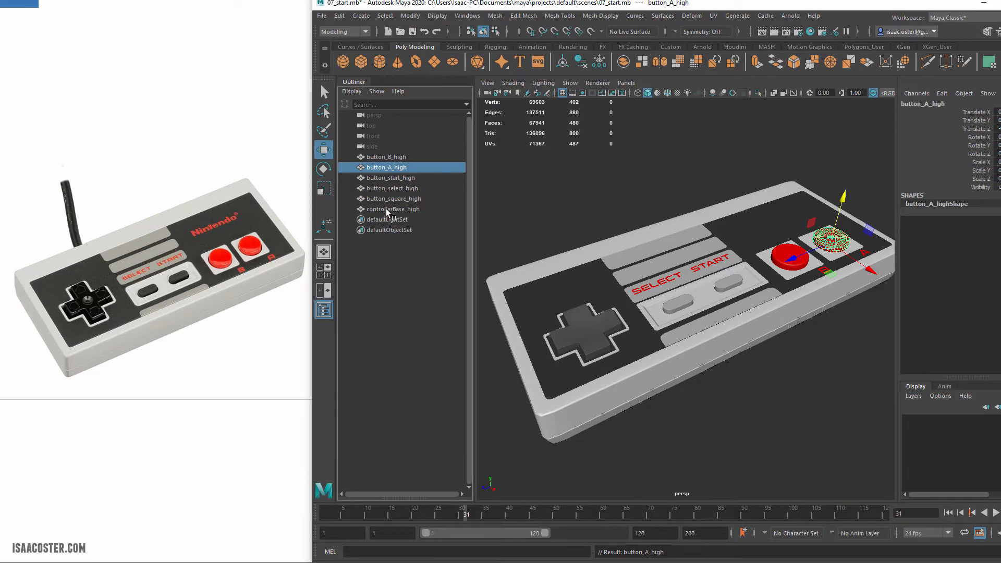
Check the renamed button and controller base meshes by selecting each one in the scene hierarchy, and clear the selection
click(399, 155)
click(399, 168)
click(401, 180)
click(401, 189)
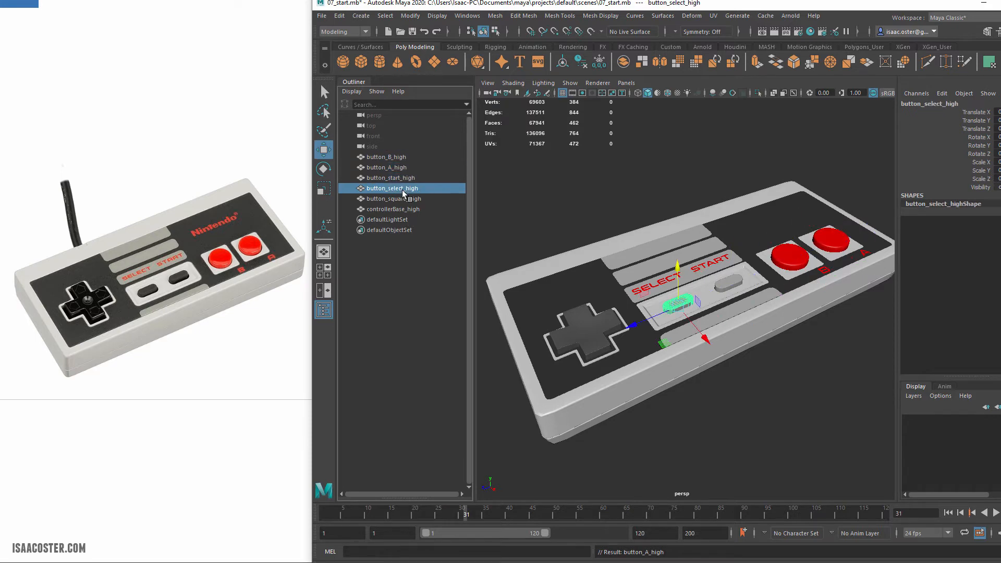
click(406, 199)
click(419, 208)
click(536, 184)
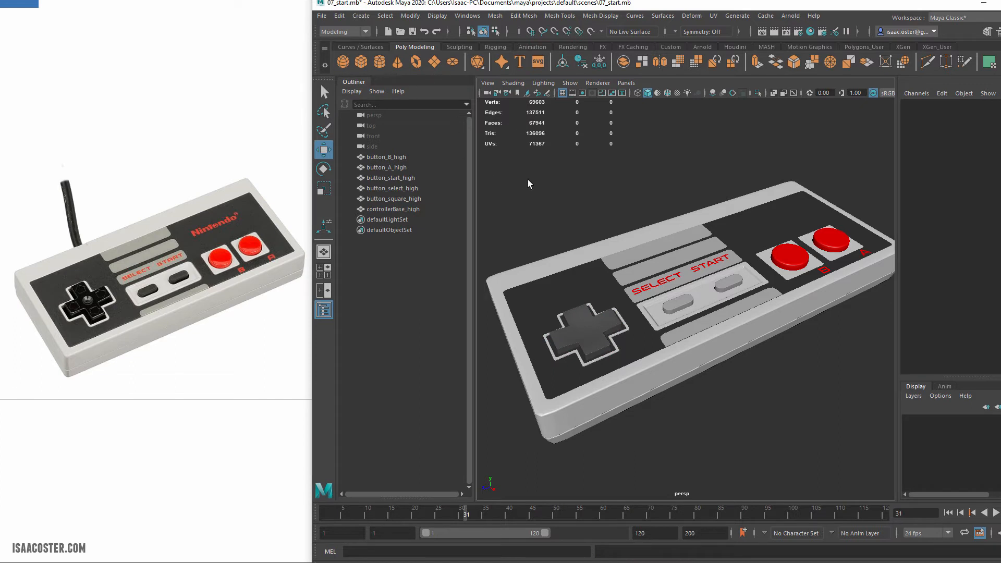
Enlarge the Maya window over the reference image to fill the whole screen
alt+drag(528, 184, 616, 170)
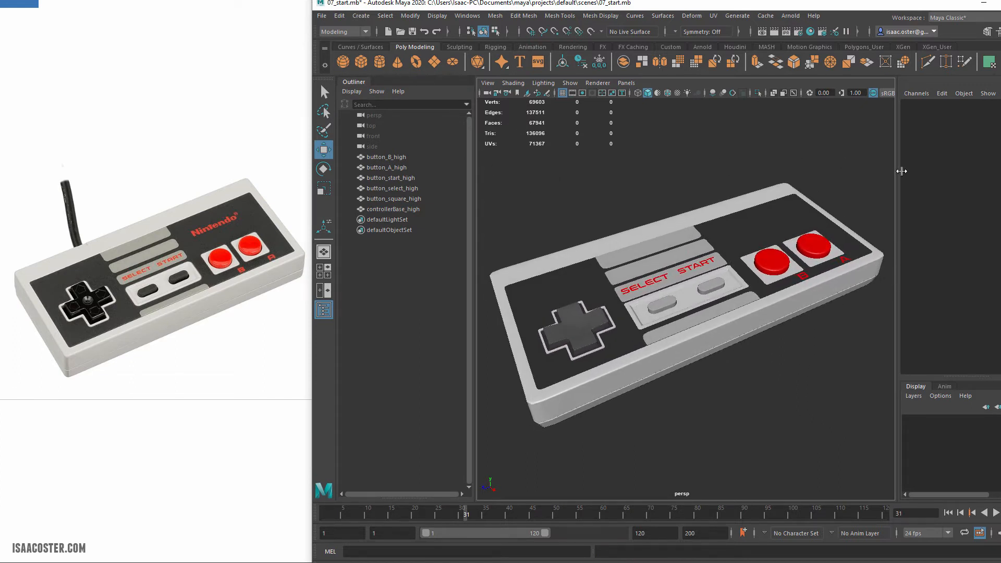
alt+drag(730, 170, 712, 157)
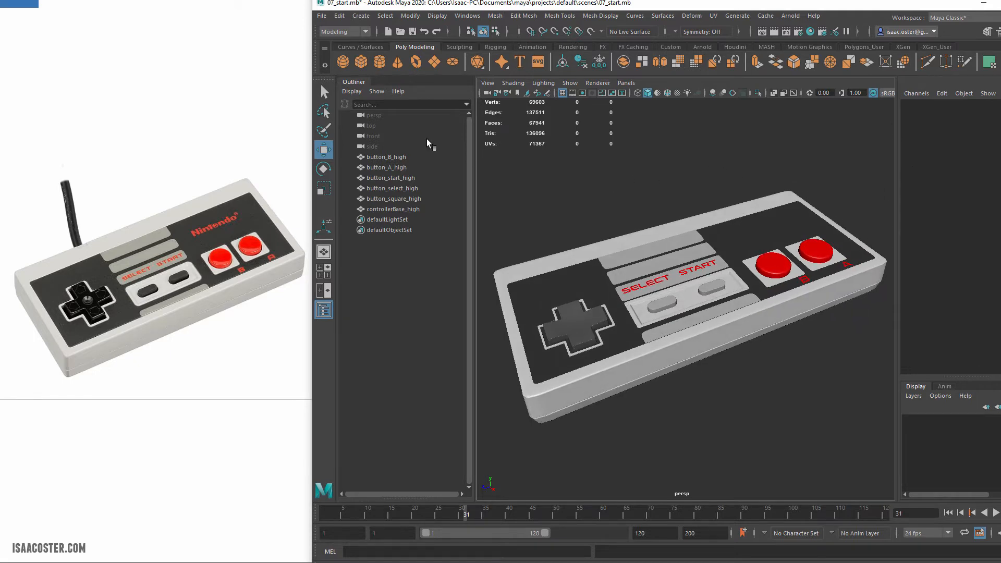
drag(312, 64, 40, 90)
drag(2, 91, 0, 92)
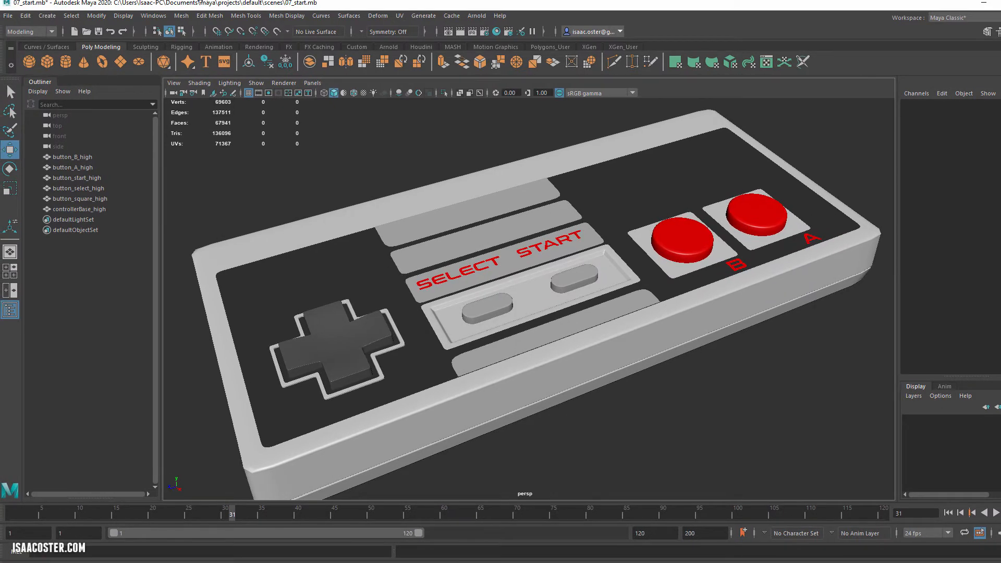
drag(202, 2, 203, 0)
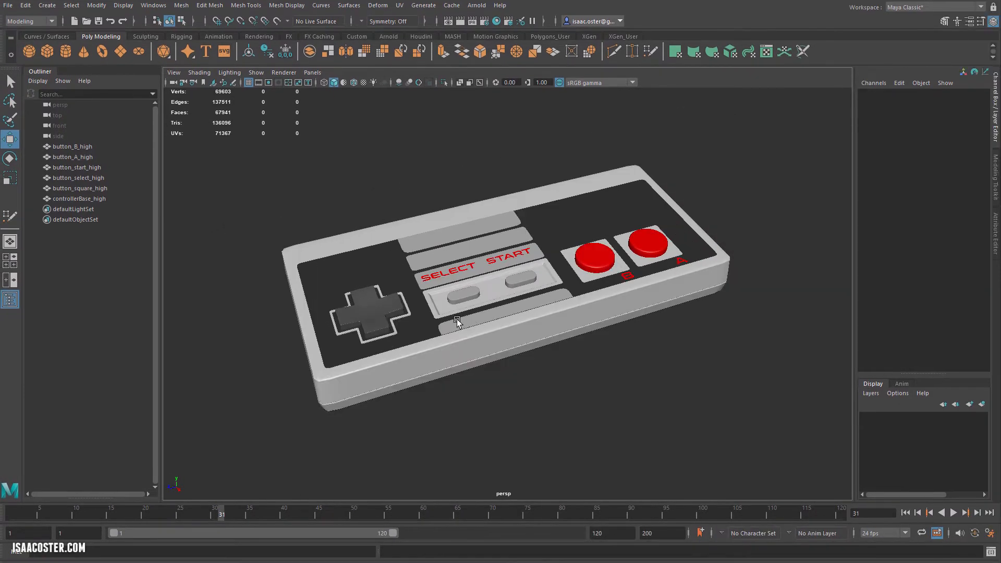
Check that the B, A, D-pad, SELECT and START buttons are separate meshes by selecting each on the model
alt+drag(457, 322, 671, 248)
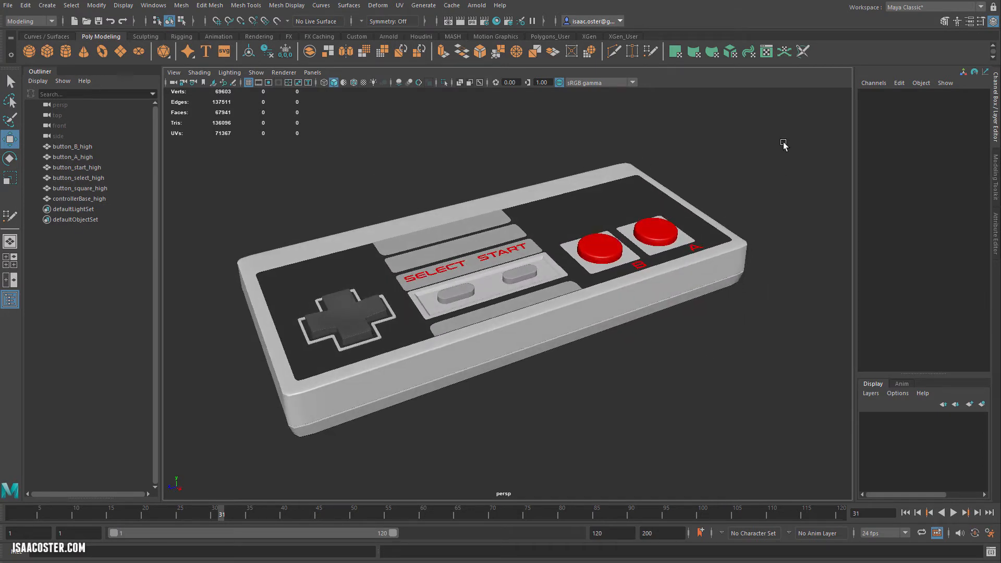
drag(300, 491, 244, 483)
alt+drag(551, 410, 555, 351)
click(554, 425)
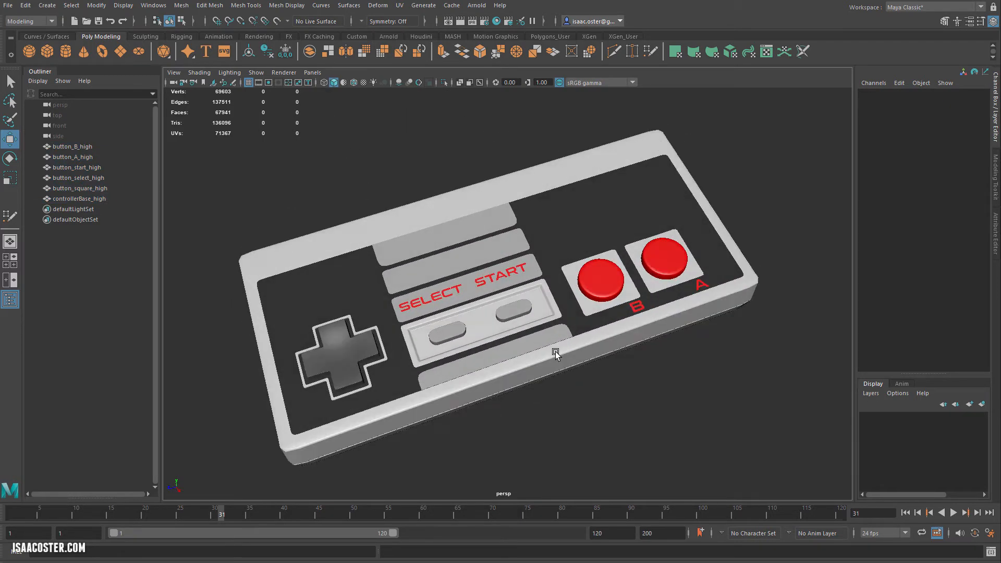
alt+drag(457, 311, 473, 309)
mouse_move(578, 261)
alt+mouse_down()
mouse_move(587, 252)
mouse_move(569, 260)
alt+mouse_up()
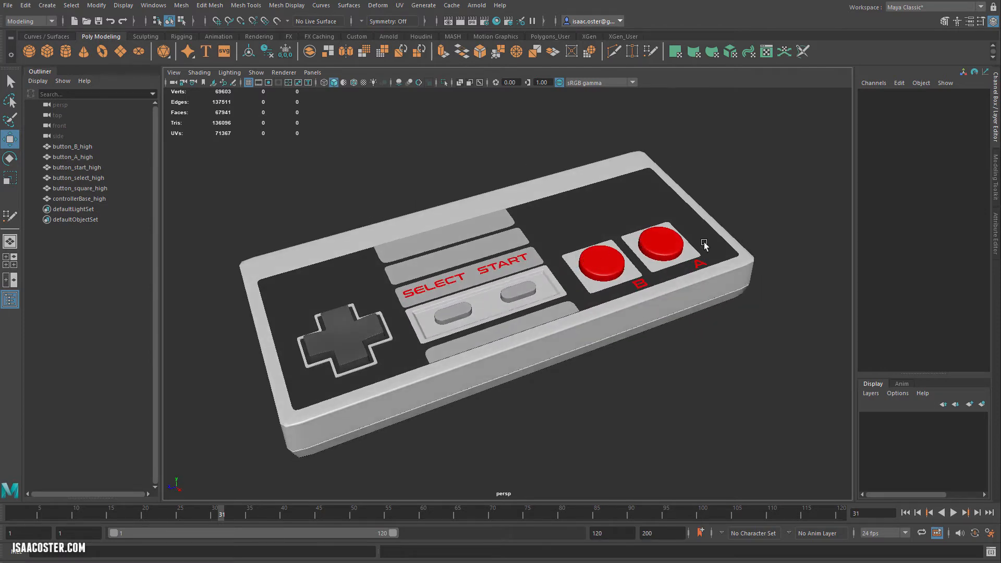
alt+drag(704, 245, 621, 274)
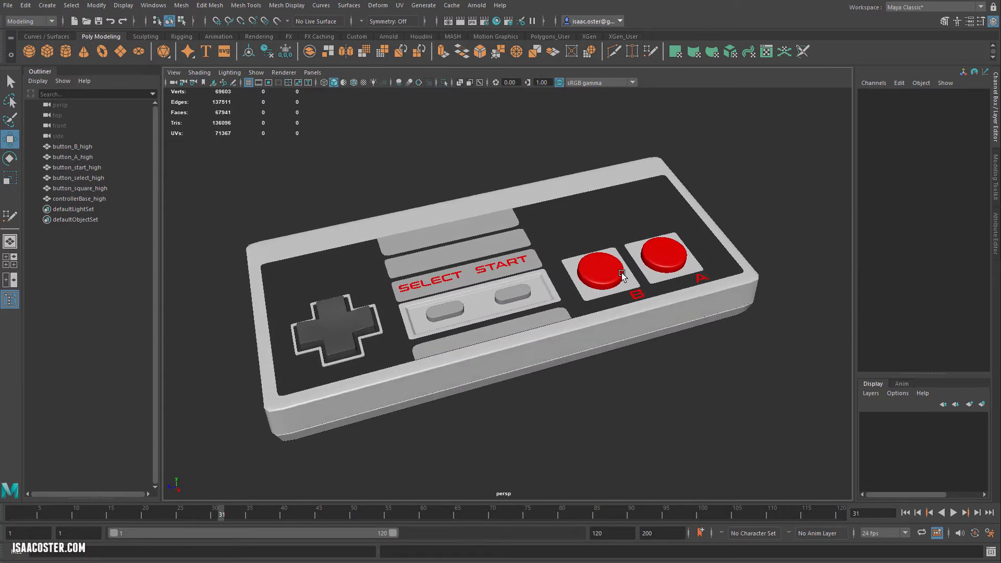
click(590, 275)
click(660, 258)
click(336, 329)
click(443, 311)
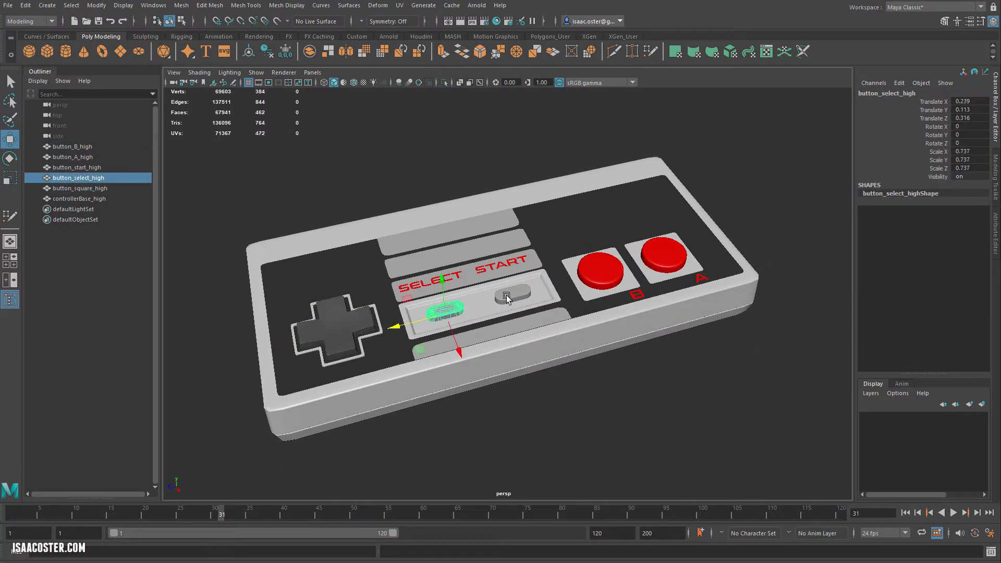
click(507, 297)
click(617, 393)
Switch controllerBase_high to face selection and pick the first letter of the red SELECT lettering
alt+drag(590, 406, 562, 319)
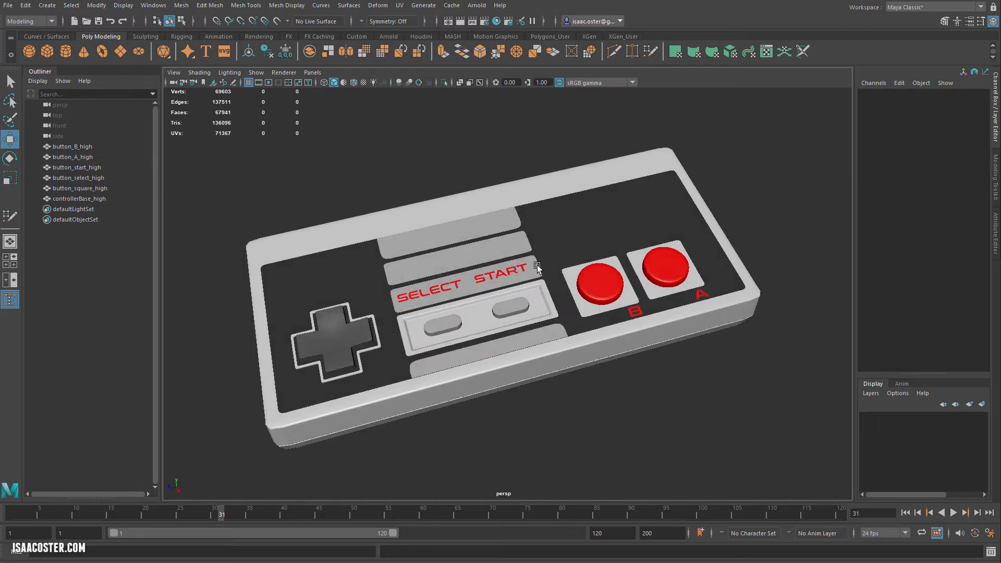
alt+drag(537, 268, 621, 277)
scroll(621, 276, up, 6)
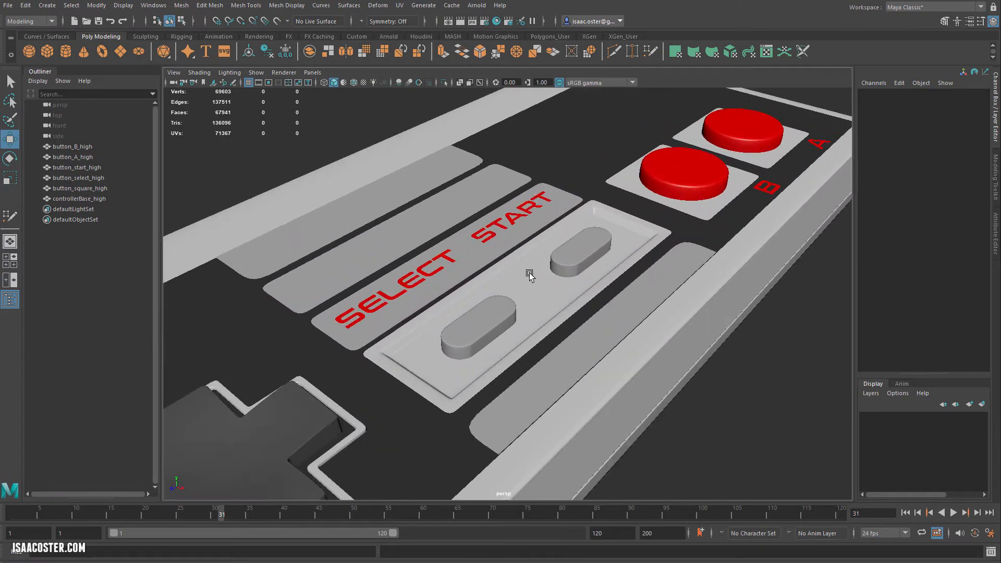
alt+drag(529, 274, 474, 249)
click(499, 240)
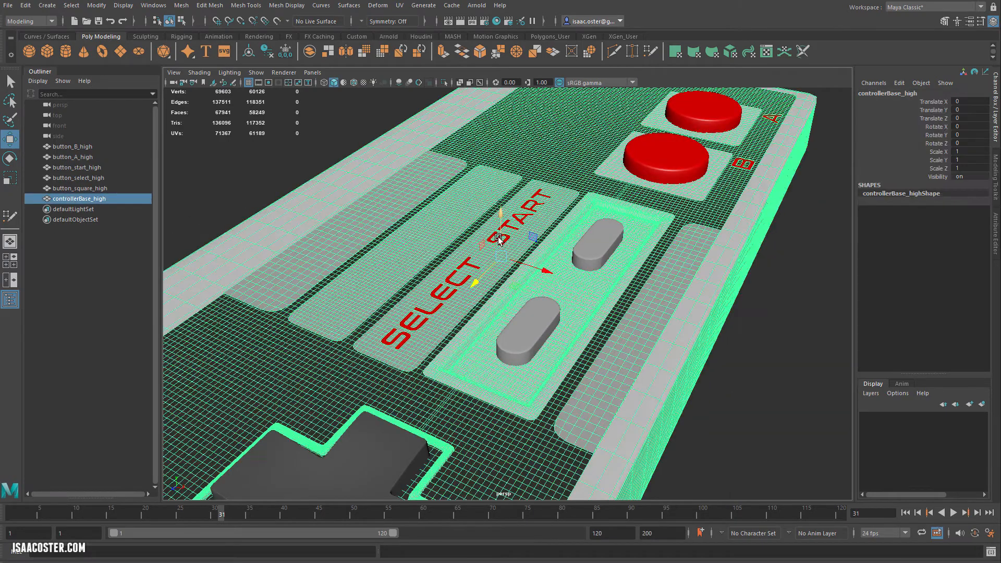
right_drag(499, 240, 500, 270)
mouse_move(500, 241)
alt+mouse_down()
mouse_move(528, 215)
mouse_move(471, 219)
mouse_move(499, 257)
alt+mouse_up()
scroll(498, 257, up, 3)
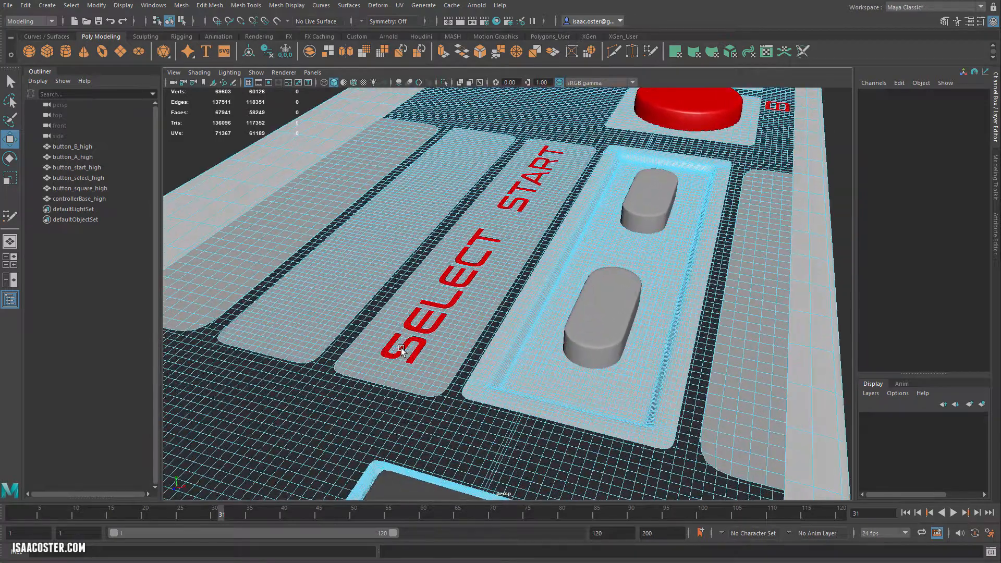
click(401, 349)
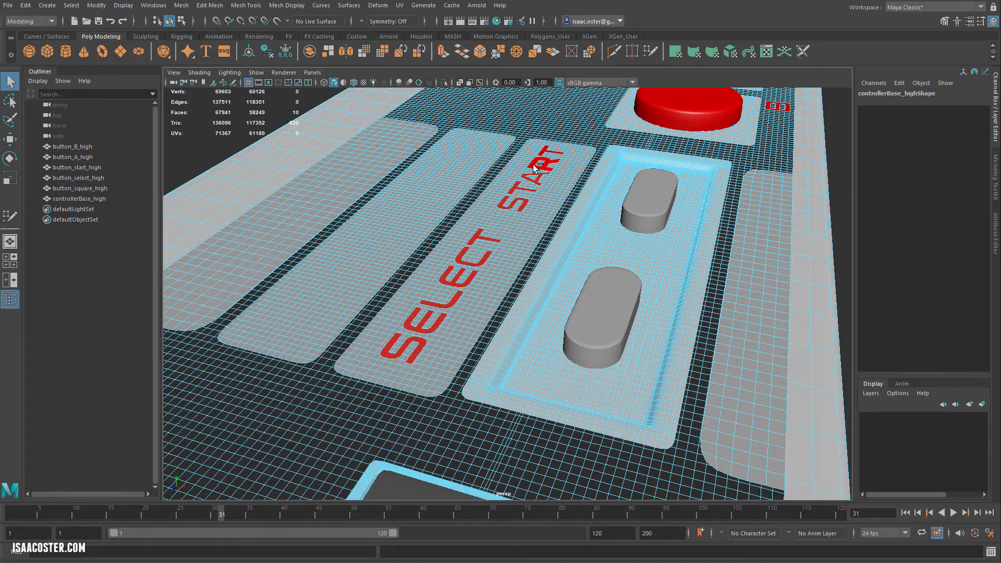
Examine the START and SELECT letter faces on the base up close, both shaded and in wireframe
alt+drag(544, 153, 511, 297)
alt+right_drag(510, 297, 543, 279)
alt+drag(543, 279, 530, 290)
alt+right_drag(529, 290, 615, 243)
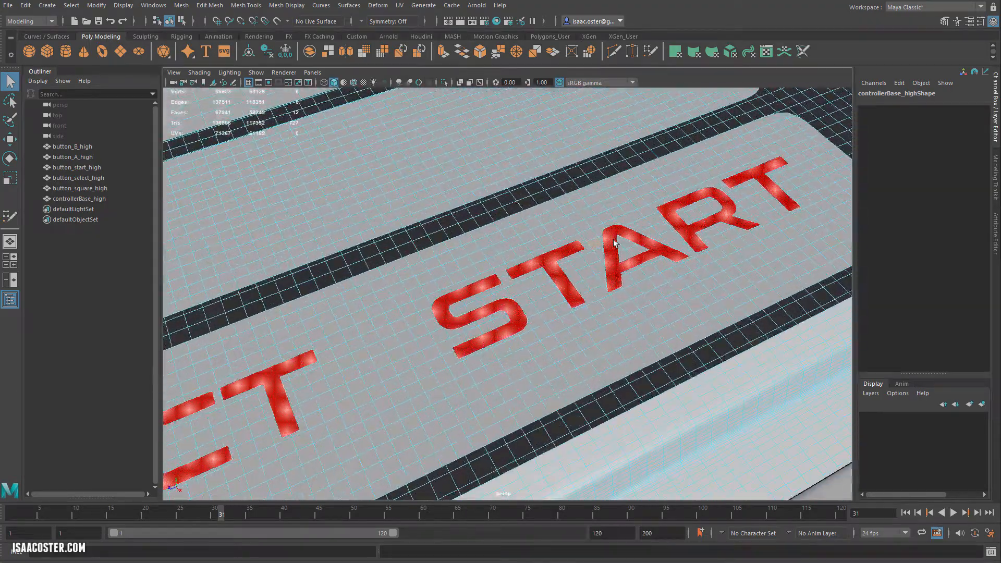
ctrl+click(598, 241)
mouse_move(636, 314)
alt+mouse_down()
mouse_move(518, 326)
mouse_move(540, 291)
mouse_move(532, 311)
alt+mouse_up()
key(4)
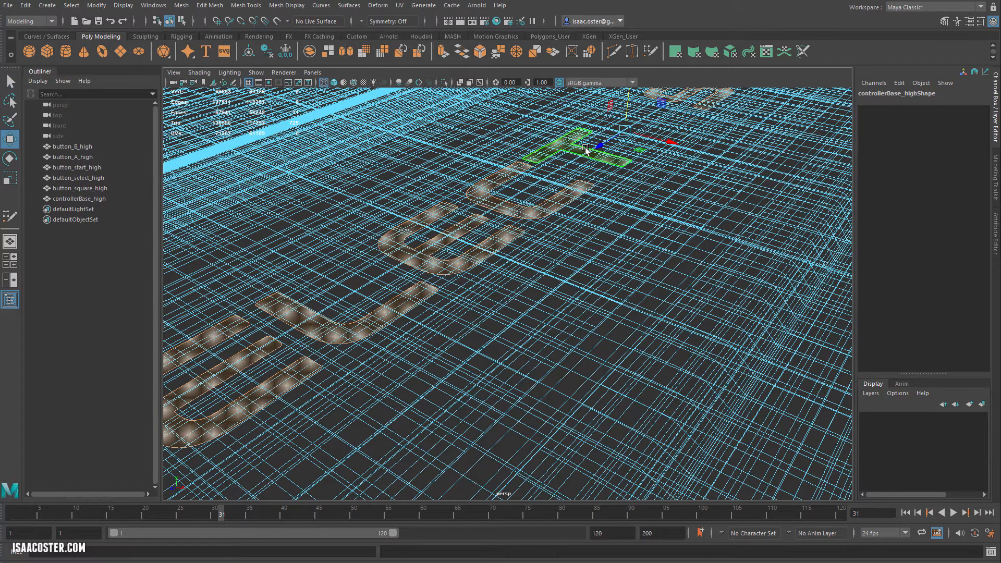
key(5)
Inspect the B and A letter faces beside the red buttons, and return to object selection with nothing selected
mouse_move(585, 150)
alt+mouse_down()
mouse_move(625, 112)
mouse_move(624, 136)
alt+mouse_up()
alt+right_drag(623, 136, 380, 134)
click(379, 134)
alt+drag(599, 202, 651, 239)
alt+middle_drag(652, 238, 405, 295)
alt+right_drag(405, 295, 675, 275)
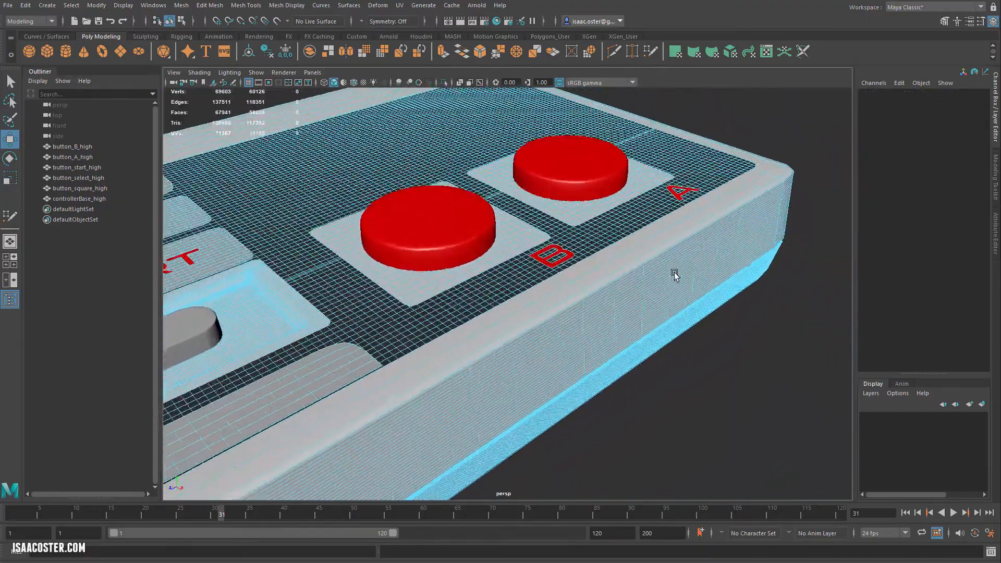
alt+middle_drag(675, 274, 630, 317)
alt+right_drag(629, 317, 706, 329)
click(523, 300)
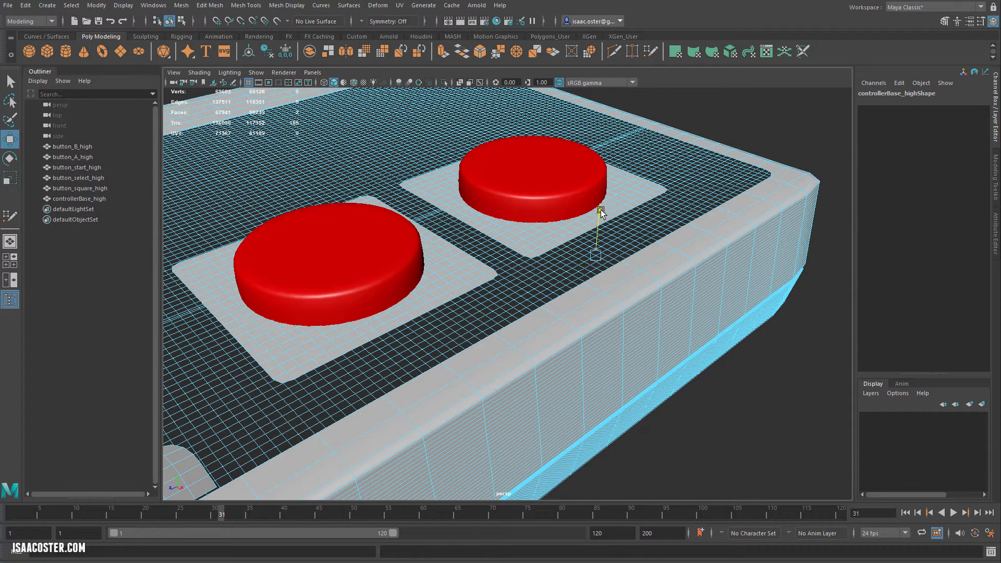
click(751, 452)
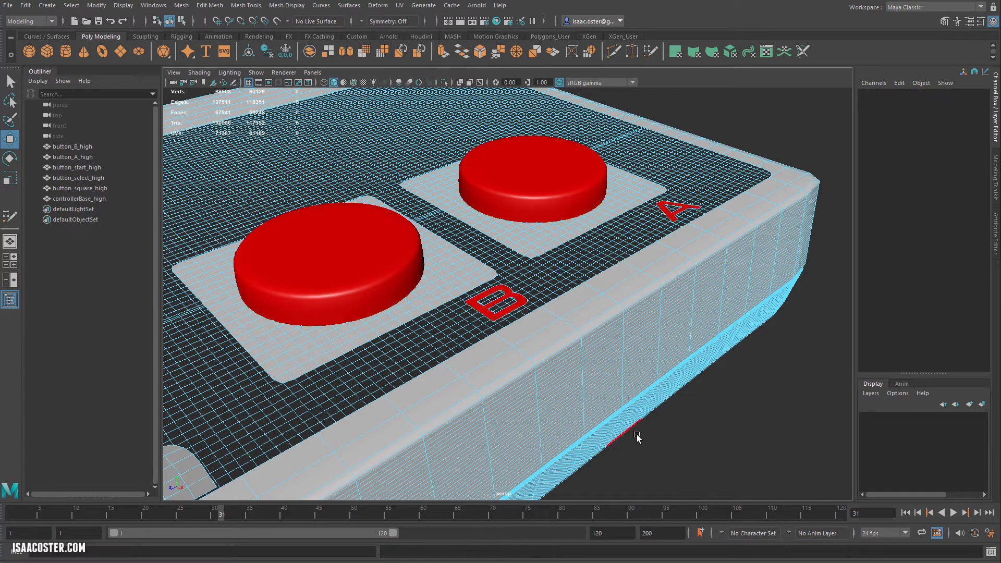
key(F8)
click(744, 424)
Examine the whole high-poly controller from several angles
alt+right_drag(744, 425, 409, 450)
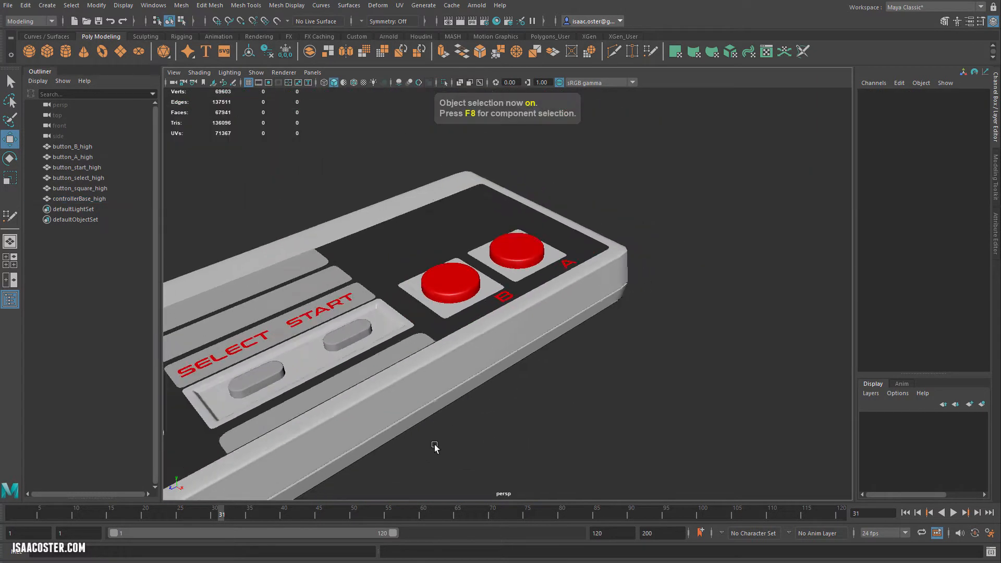
alt+middle_drag(470, 386, 557, 351)
alt+drag(556, 351, 514, 362)
alt+middle_drag(514, 362, 565, 351)
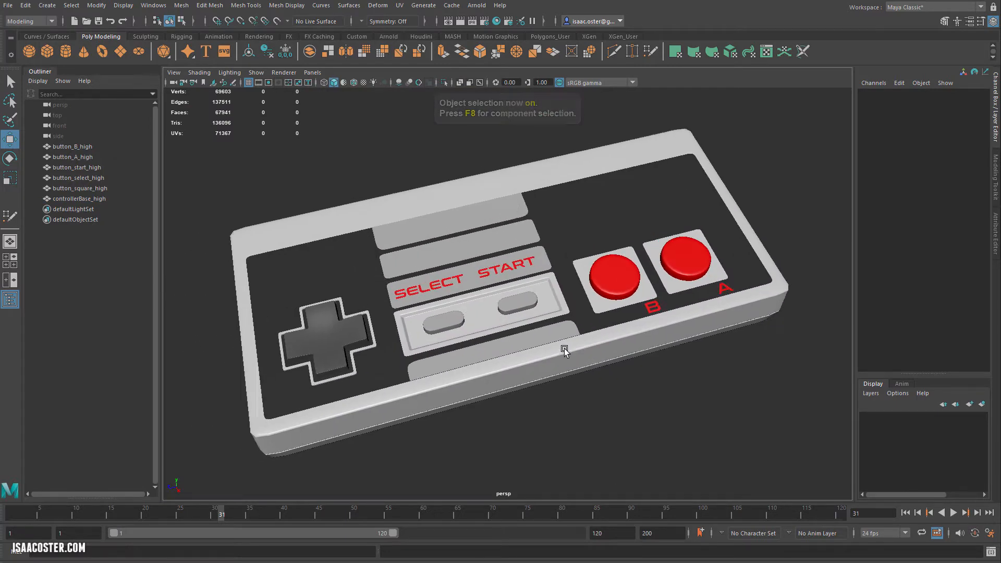
alt+drag(565, 351, 603, 344)
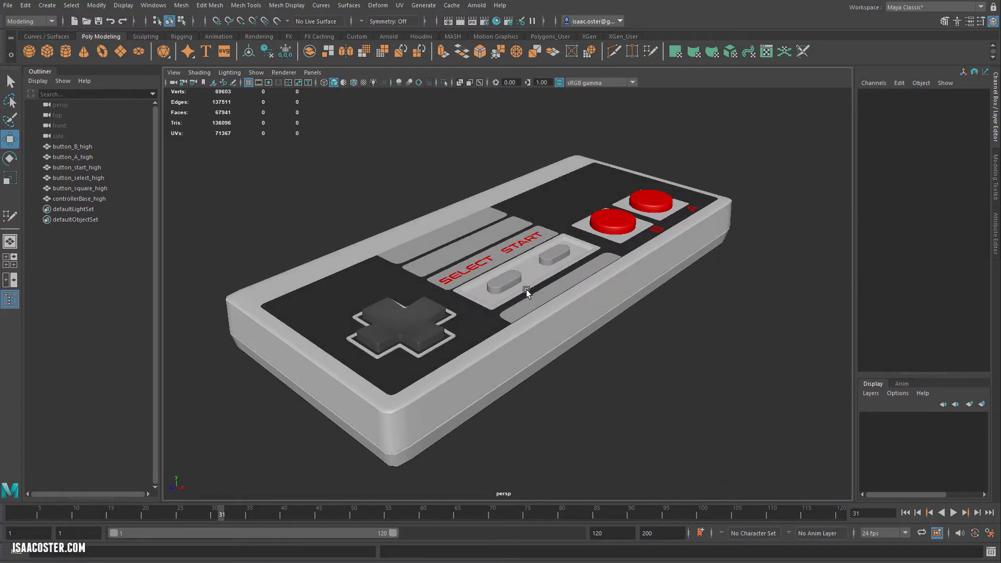
alt+drag(527, 290, 441, 210)
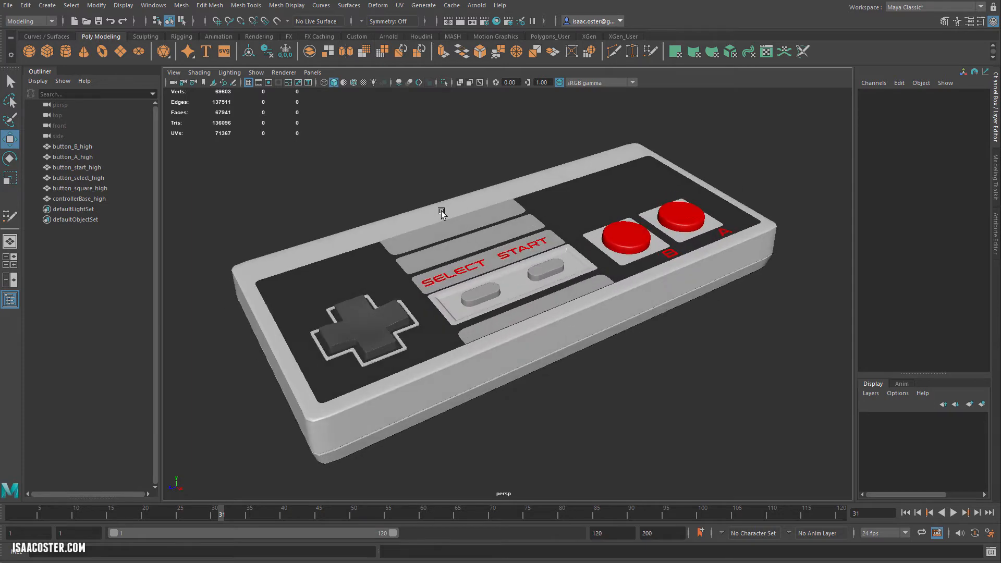
alt+drag(596, 311, 486, 325)
alt+drag(536, 288, 460, 321)
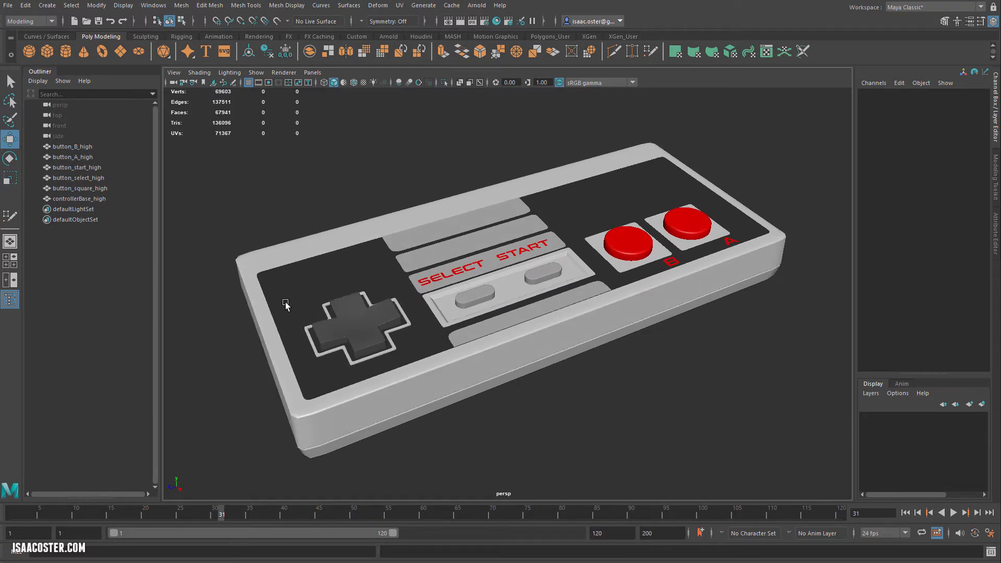
alt+drag(380, 286, 407, 293)
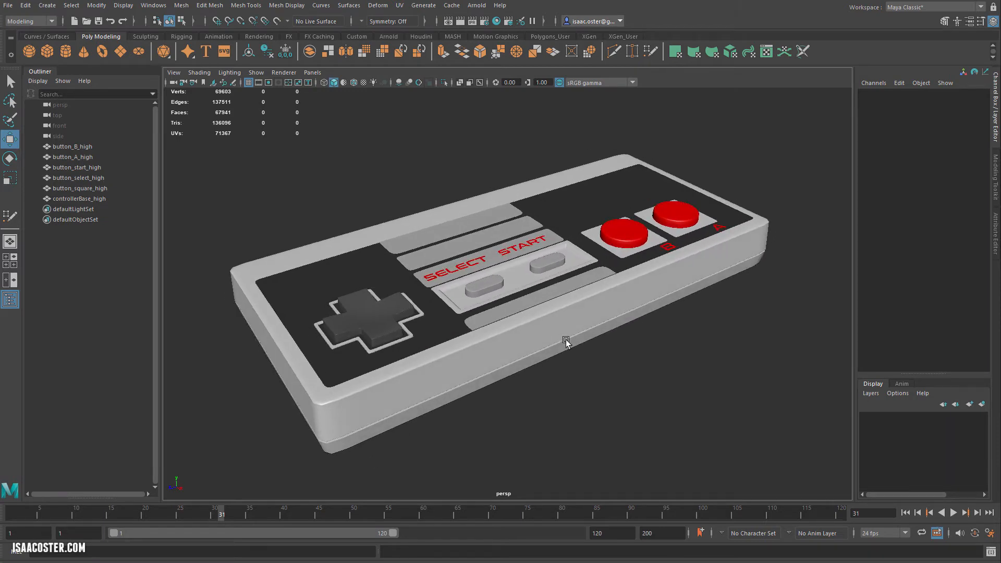
alt+drag(565, 340, 551, 374)
alt+drag(511, 298, 413, 336)
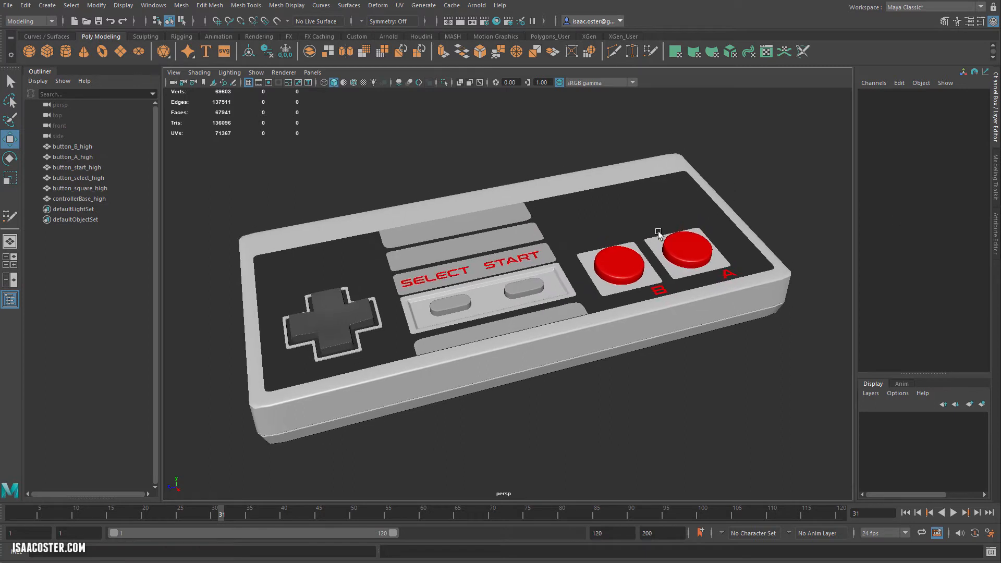
Review the separate button meshes by selecting the B, A, START, SELECT and D-pad buttons on the model
click(628, 256)
click(698, 253)
click(612, 268)
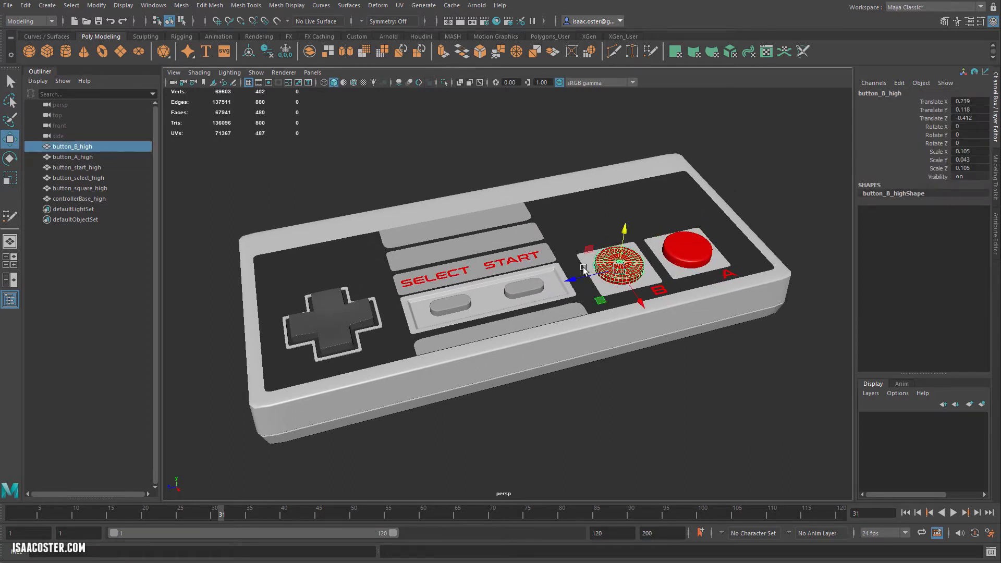
click(529, 283)
click(430, 311)
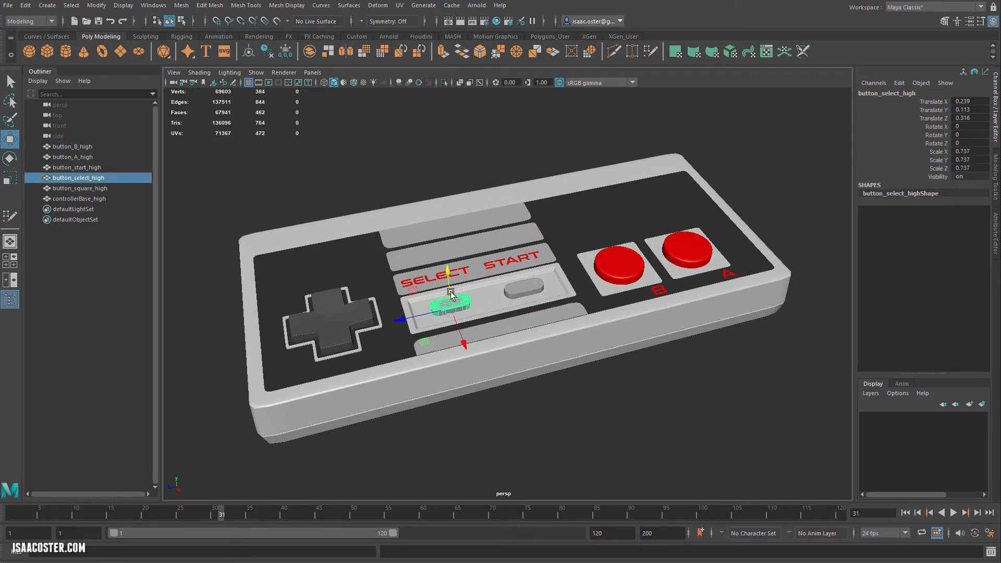
click(305, 322)
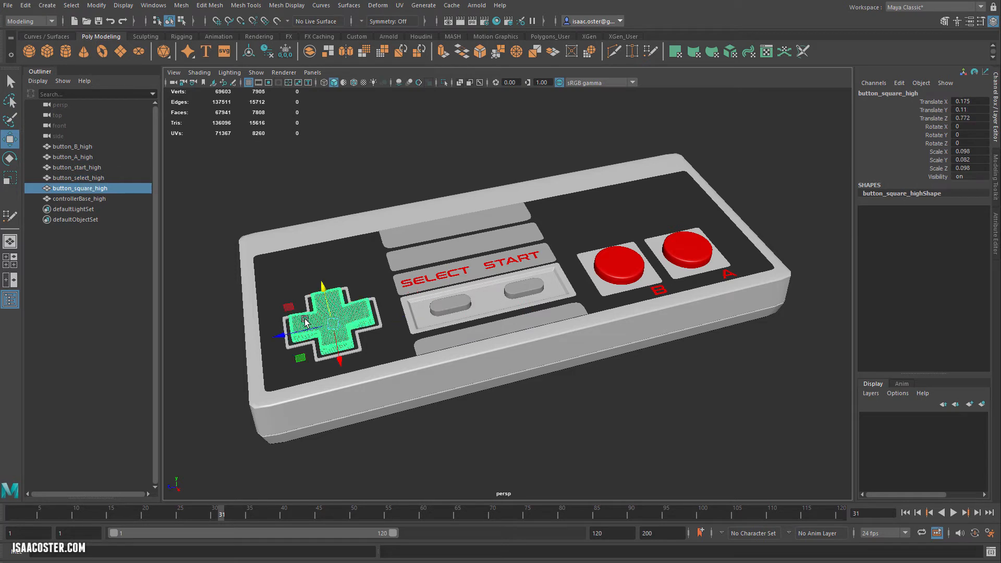
click(439, 311)
click(608, 264)
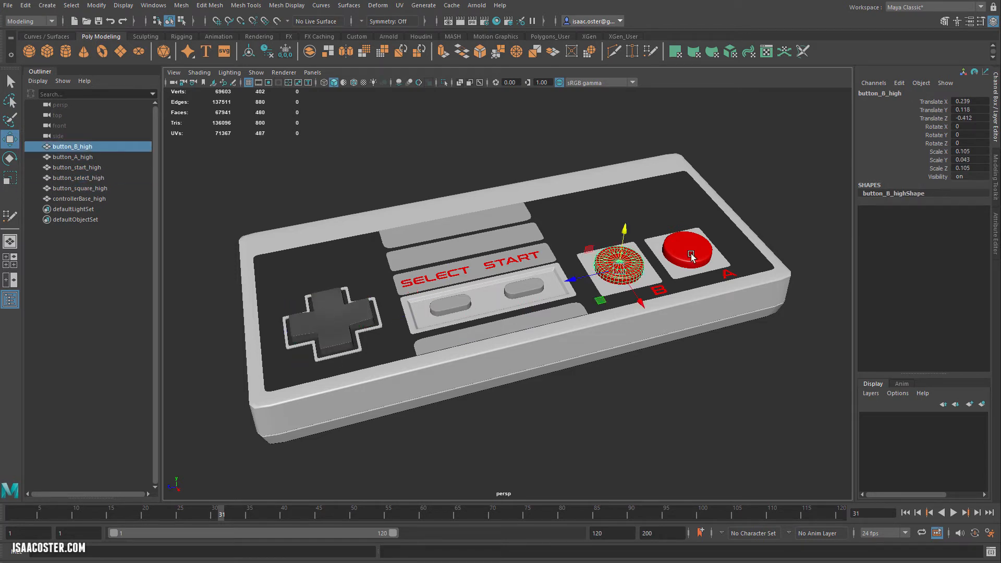
Select the A and B buttons together and examine their wireframes up close
click(680, 249)
shift+click(607, 266)
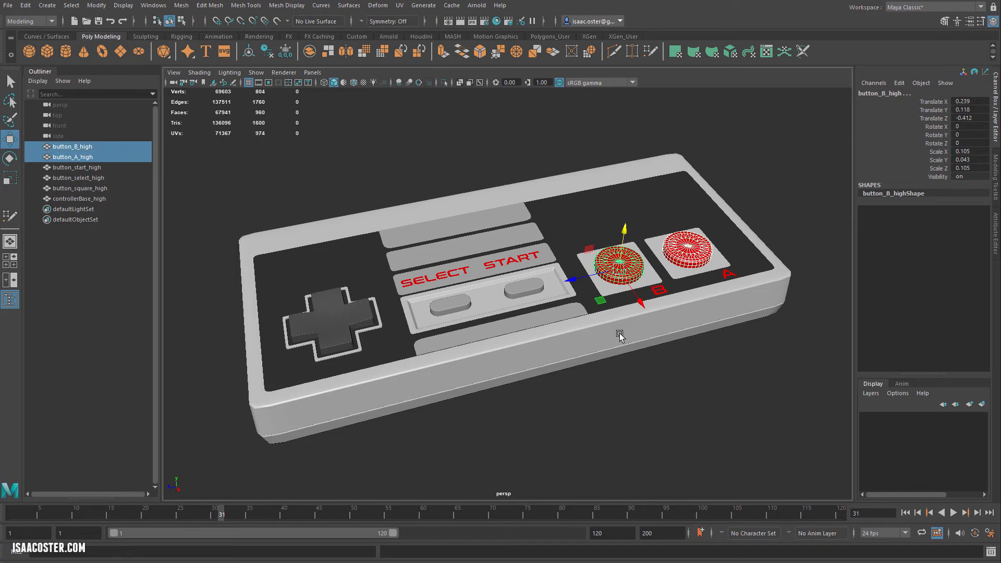
alt+right_drag(620, 333, 660, 330)
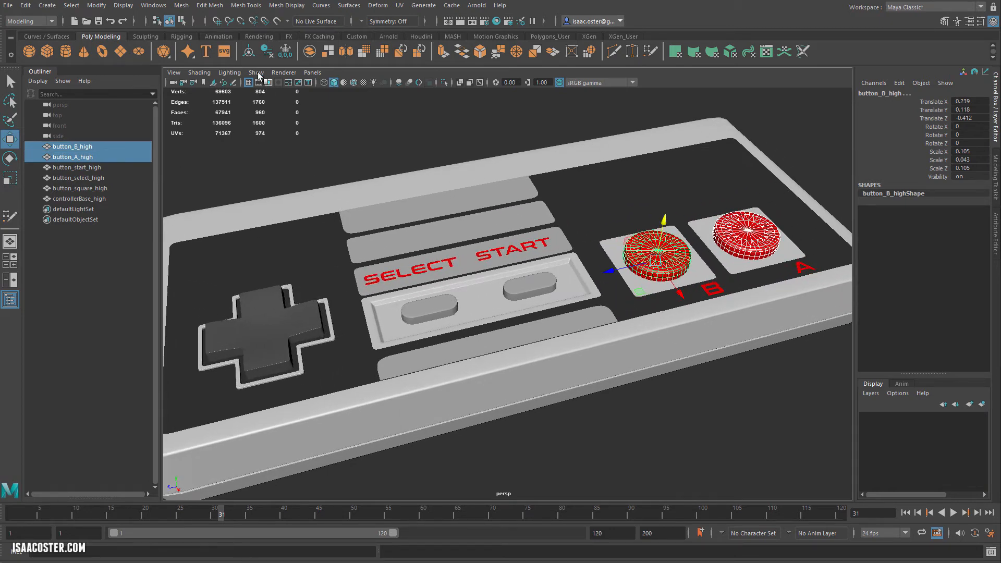
alt+drag(640, 412, 646, 434)
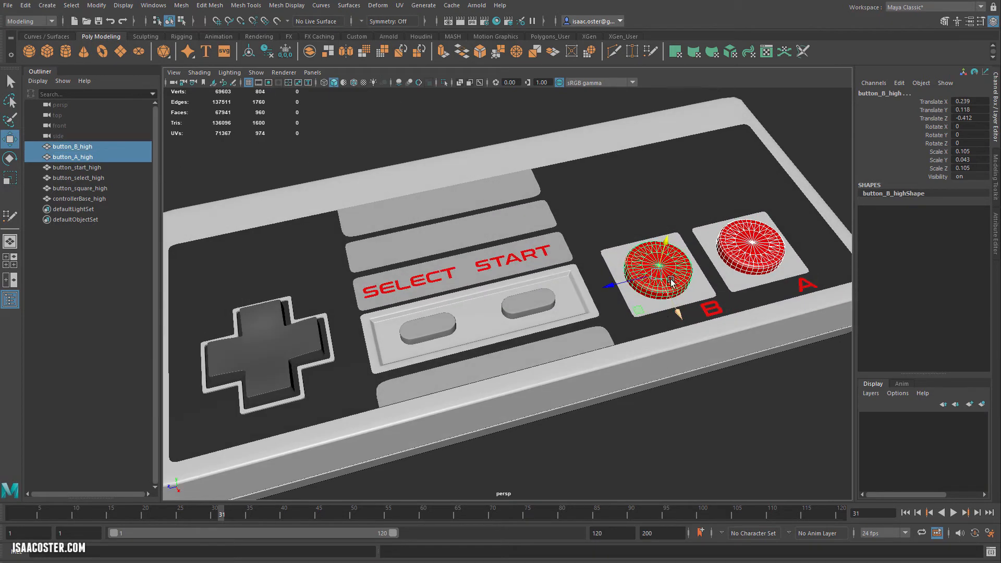
Select the START and SELECT buttons together and inspect their wireframes up close from a second angle
click(541, 304)
shift+click(417, 343)
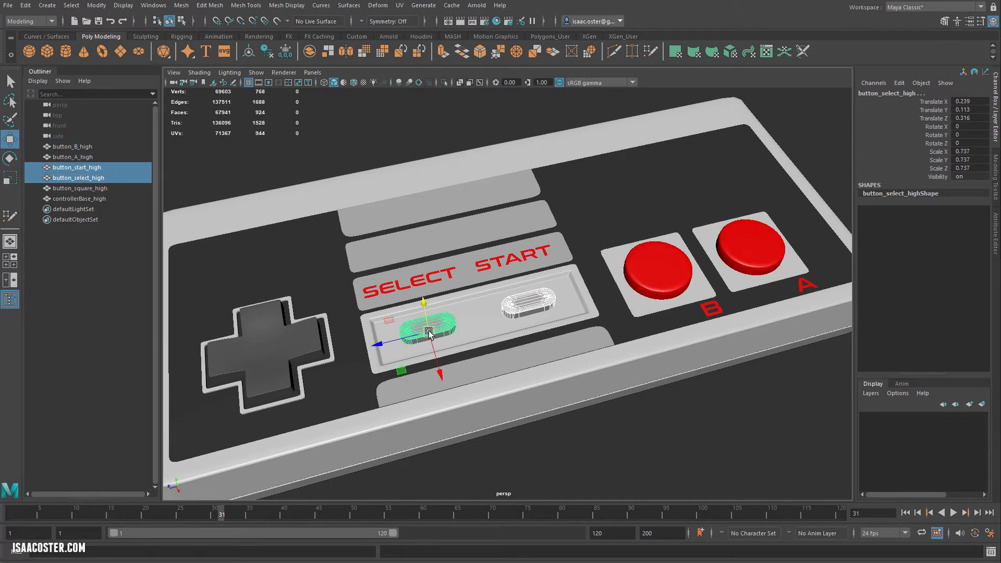
scroll(428, 332, up, 10)
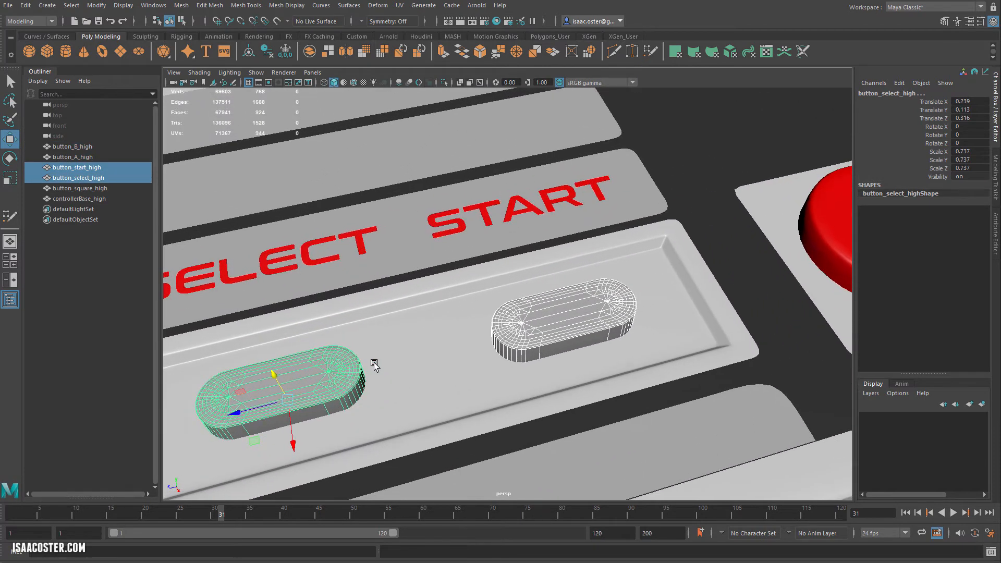
alt+drag(374, 362, 383, 342)
click(600, 264)
shift+click(324, 344)
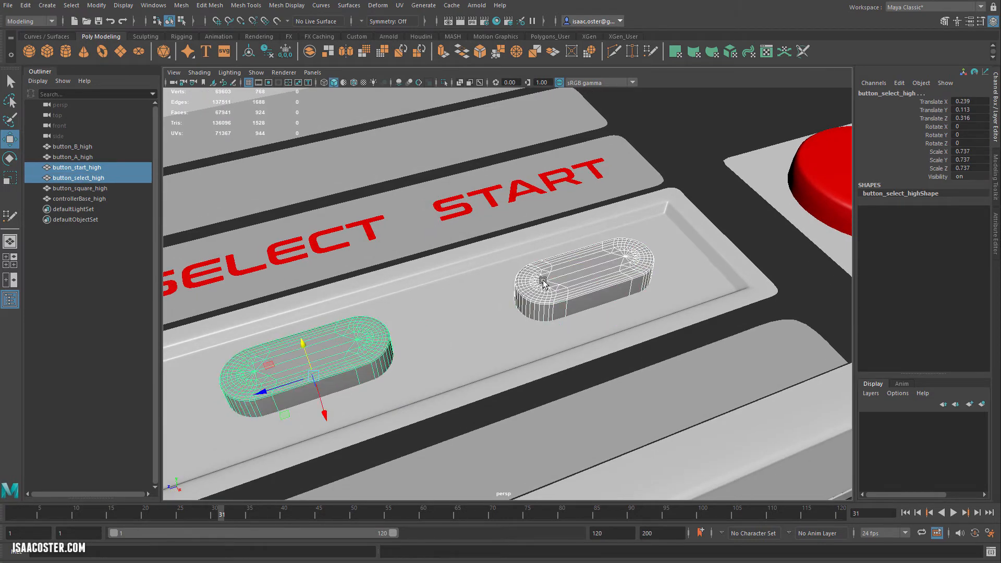
scroll(543, 282, down, 10)
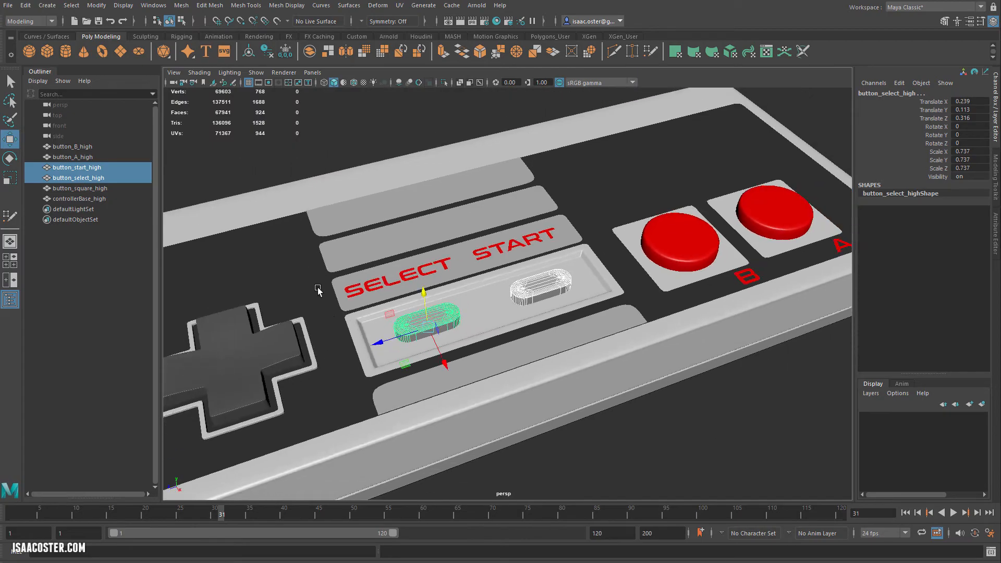
Select the controller base and the D-pad one after the other to examine the mesh density of each from a low angle
click(318, 291)
scroll(493, 297, down, 8)
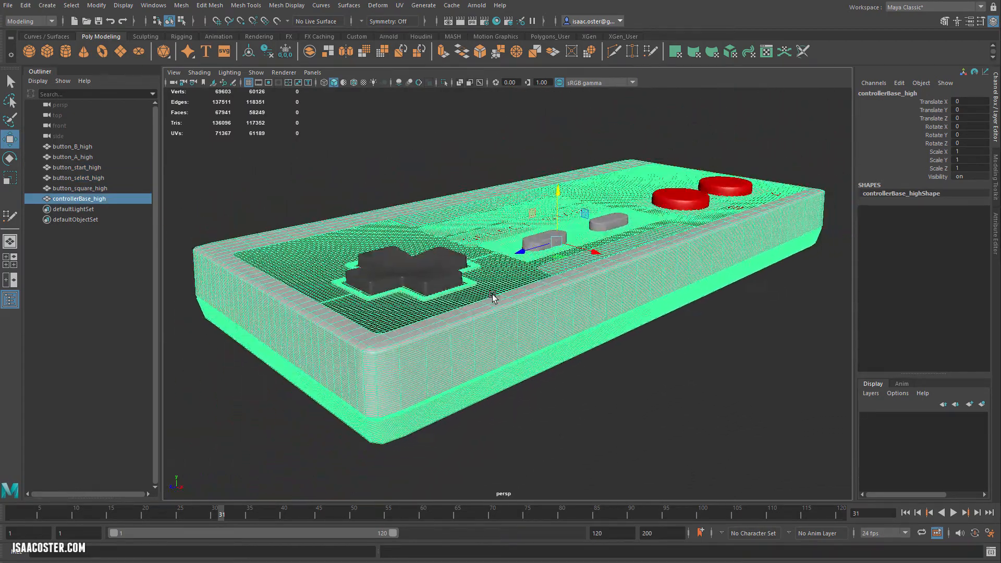
scroll(493, 297, down, 1)
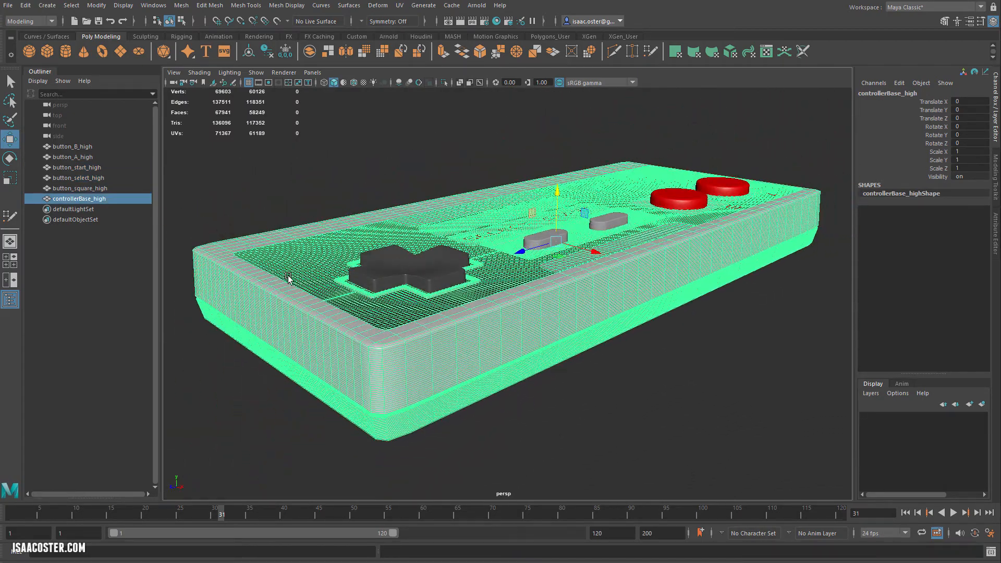
click(378, 271)
scroll(426, 321, up, 8)
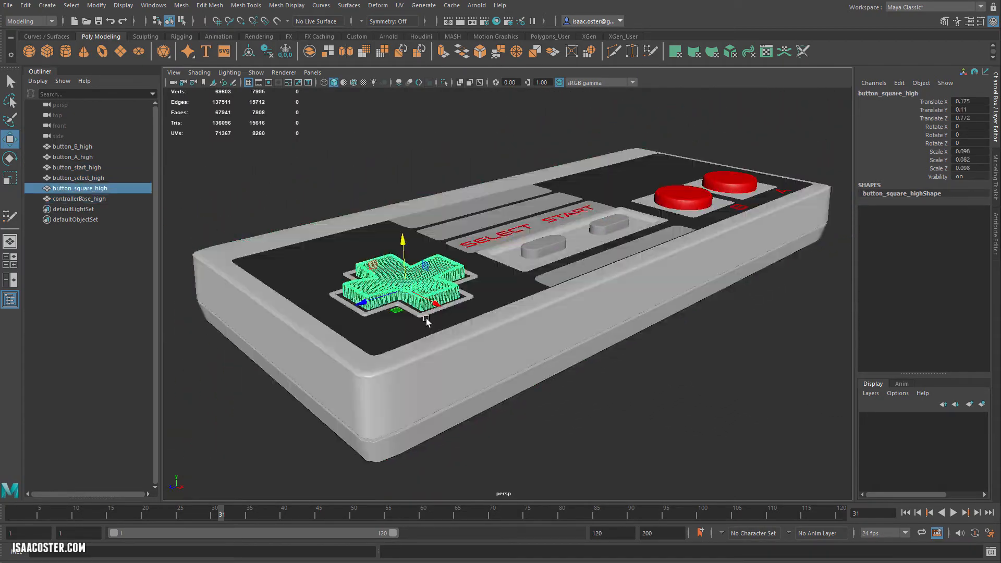
alt+drag(426, 326, 395, 339)
Check the START, B and A buttons as separate meshes by selecting each in turn, and view the controller from several angles
alt+drag(646, 308, 473, 286)
click(541, 274)
click(646, 243)
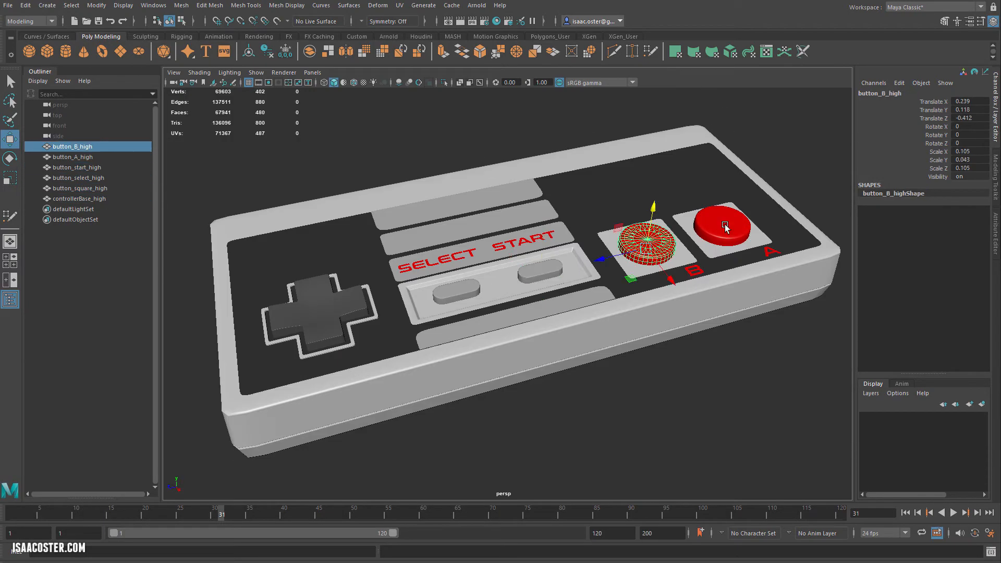
click(722, 225)
alt+drag(720, 347, 730, 295)
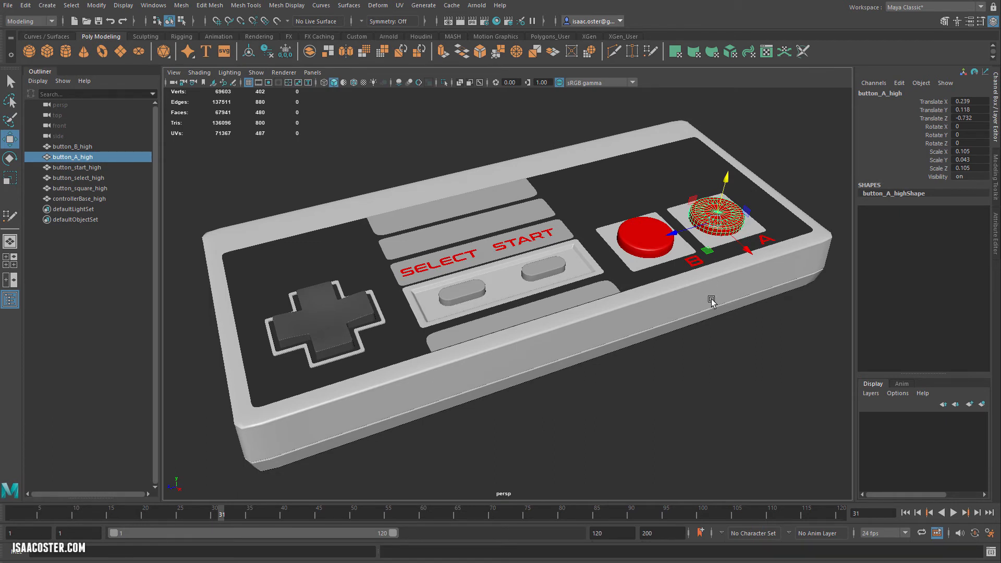
alt+drag(668, 323, 636, 349)
alt+drag(536, 340, 528, 342)
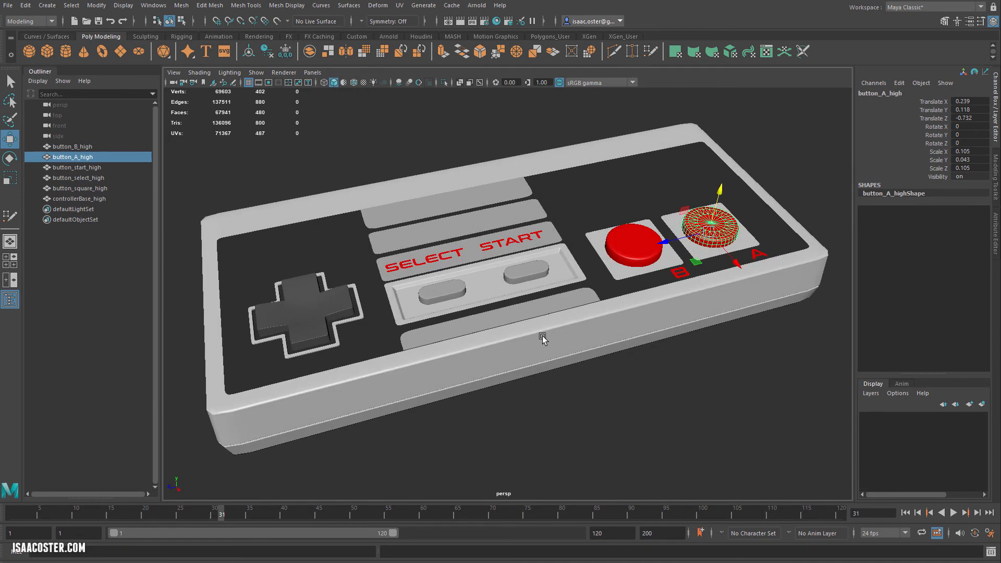
Review the START button and the D-pad as separate meshes by selecting each in turn on the whole controller
scroll(547, 344, up, 2)
alt+drag(454, 310, 440, 318)
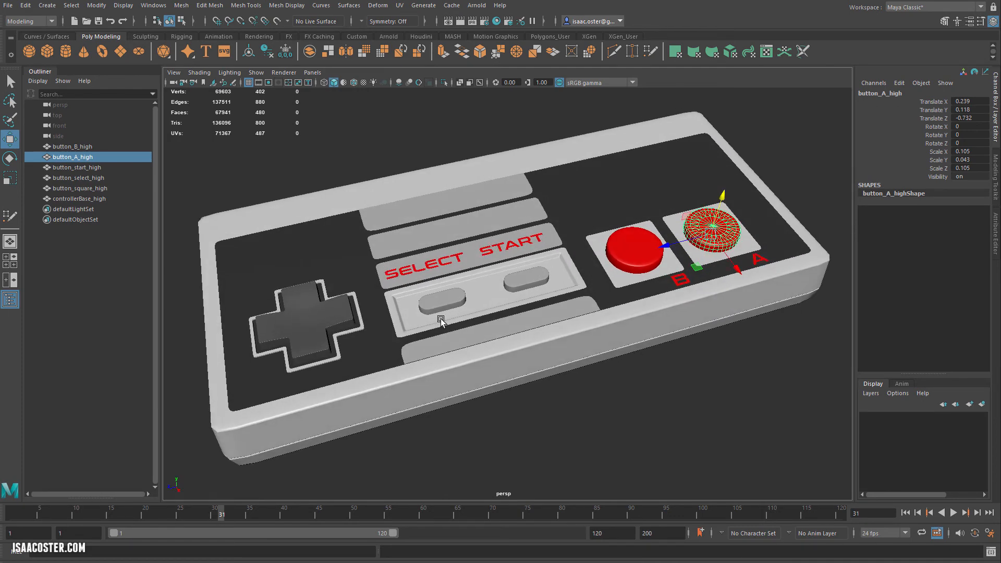
alt+drag(569, 289, 549, 270)
click(551, 267)
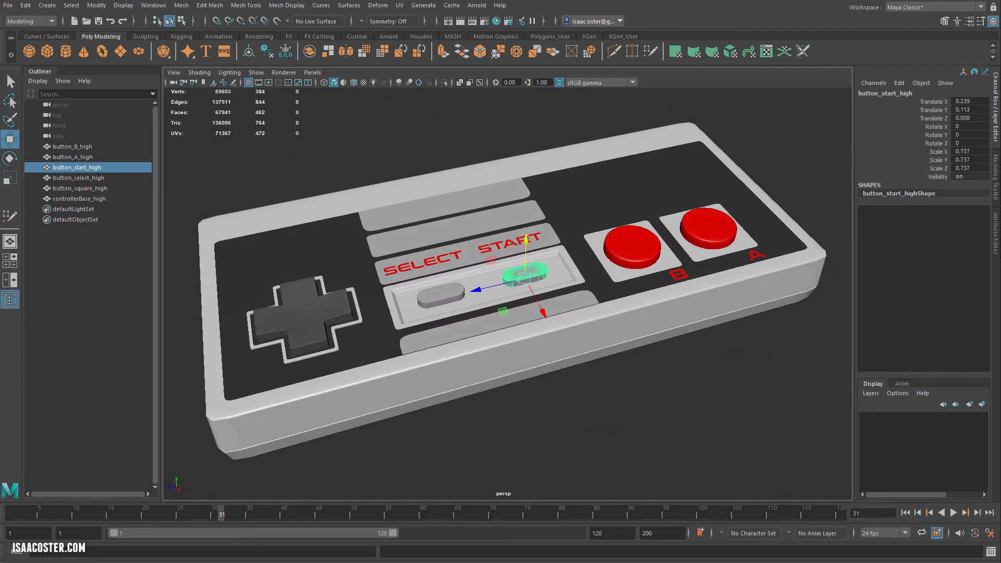
alt+drag(334, 347, 354, 344)
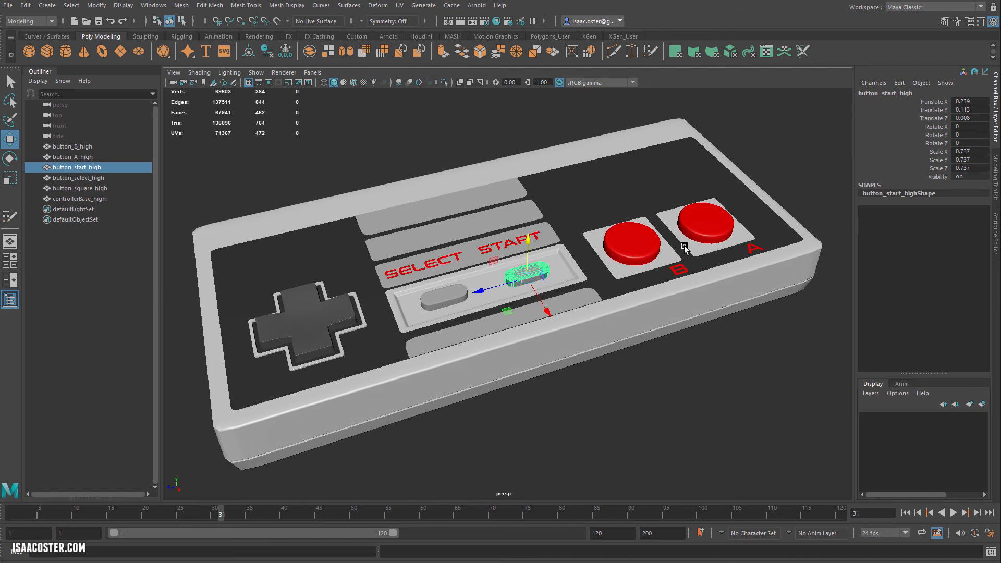
click(326, 311)
mouse_move(619, 354)
alt+mouse_down()
mouse_move(628, 337)
mouse_move(605, 367)
alt+mouse_up()
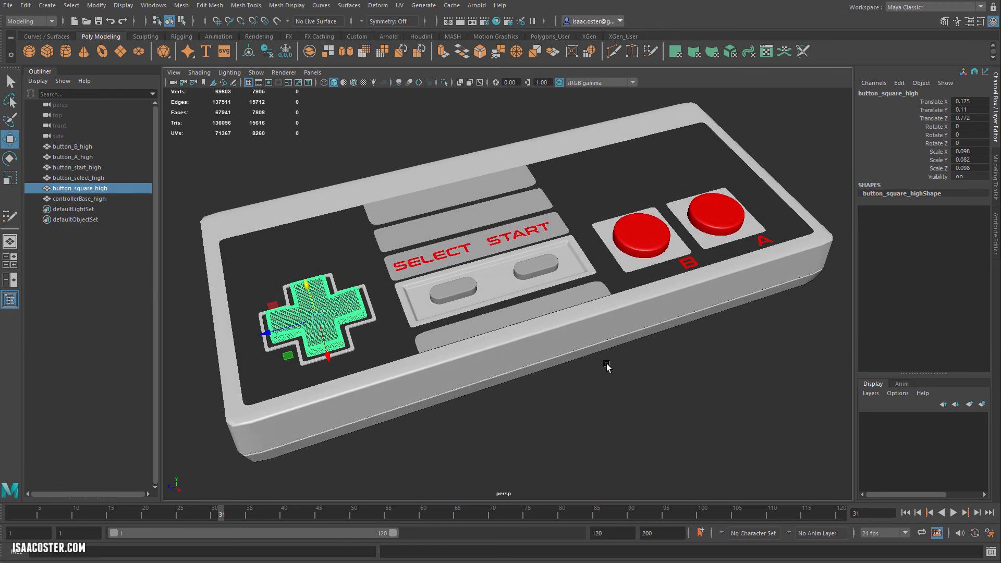